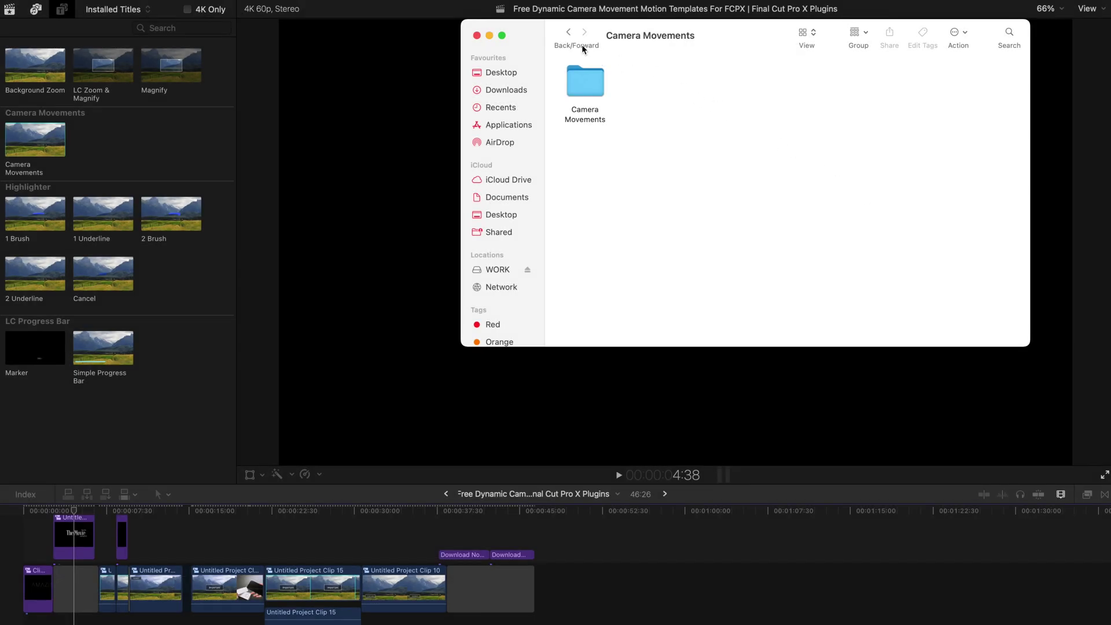
# Step back from the Camera Movements folder to the LC Tools folder in Finder
pyautogui.click(577, 92)
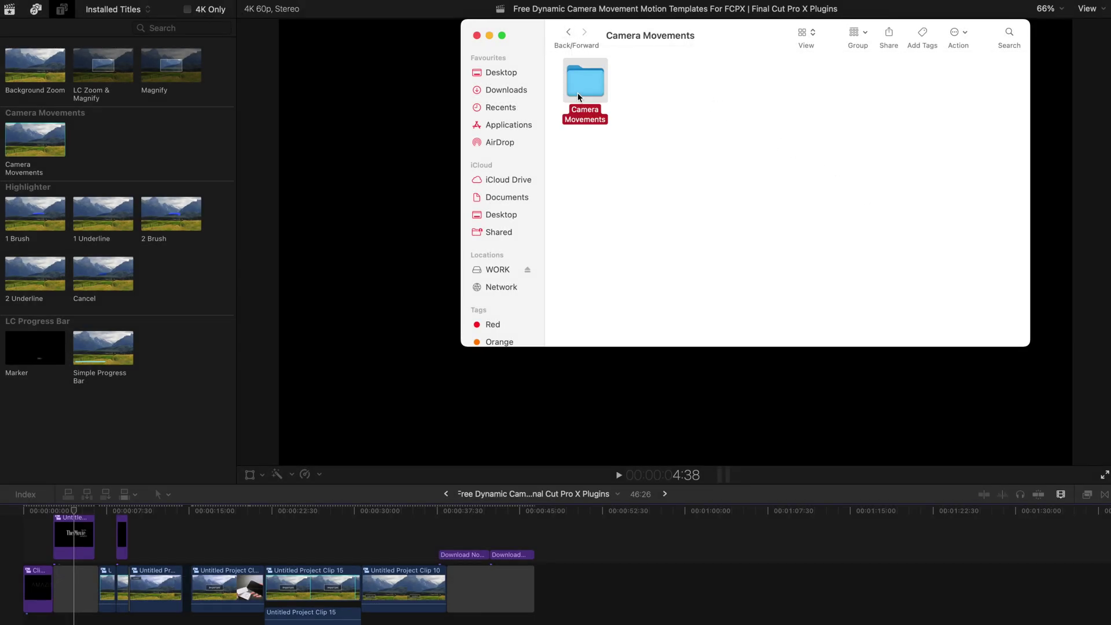
pyautogui.click(568, 32)
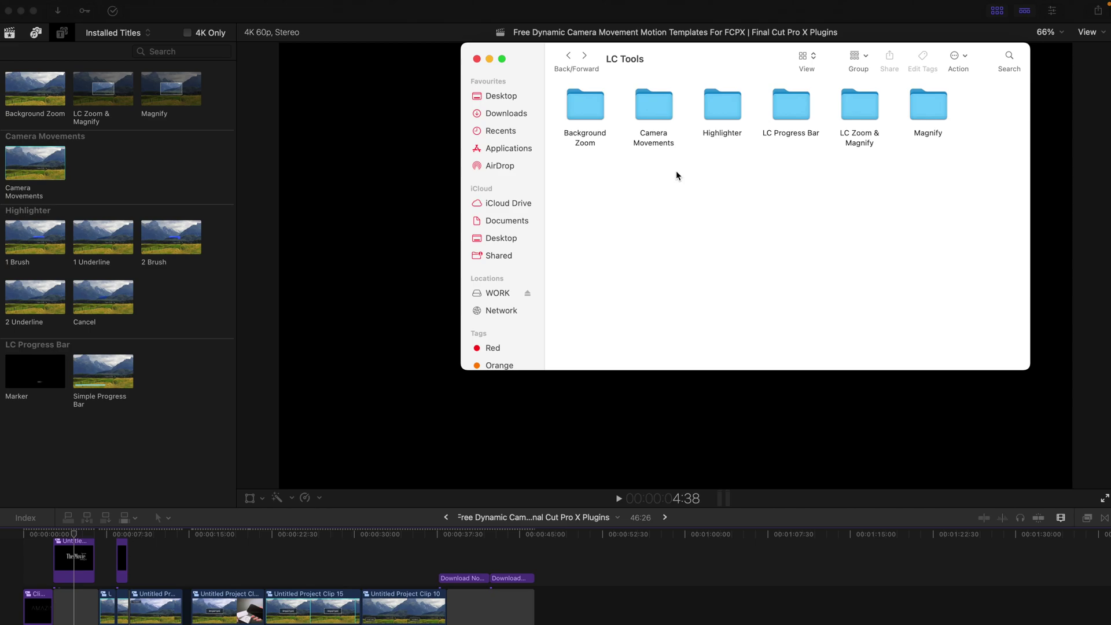
# Browse Home > Movies > Motion Templates > Titles > LC Tools, then return to Final Cut Pro
pyautogui.moveTo(344, 4)
pyautogui.click(157, 6)
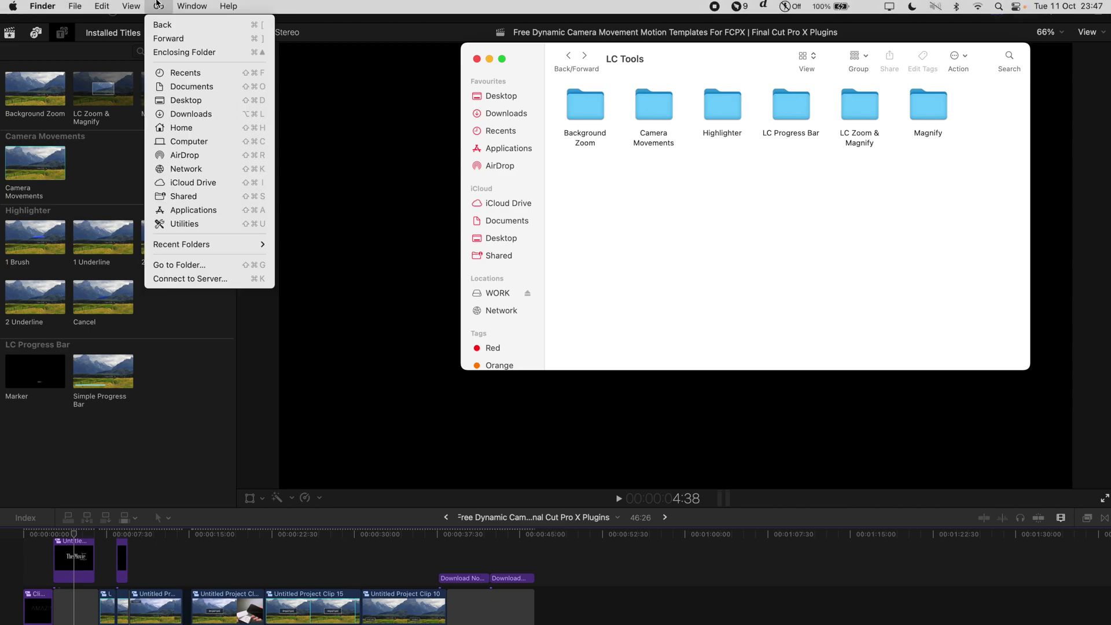
pyautogui.click(191, 123)
pyautogui.click(722, 103)
pyautogui.doubleClick(722, 103)
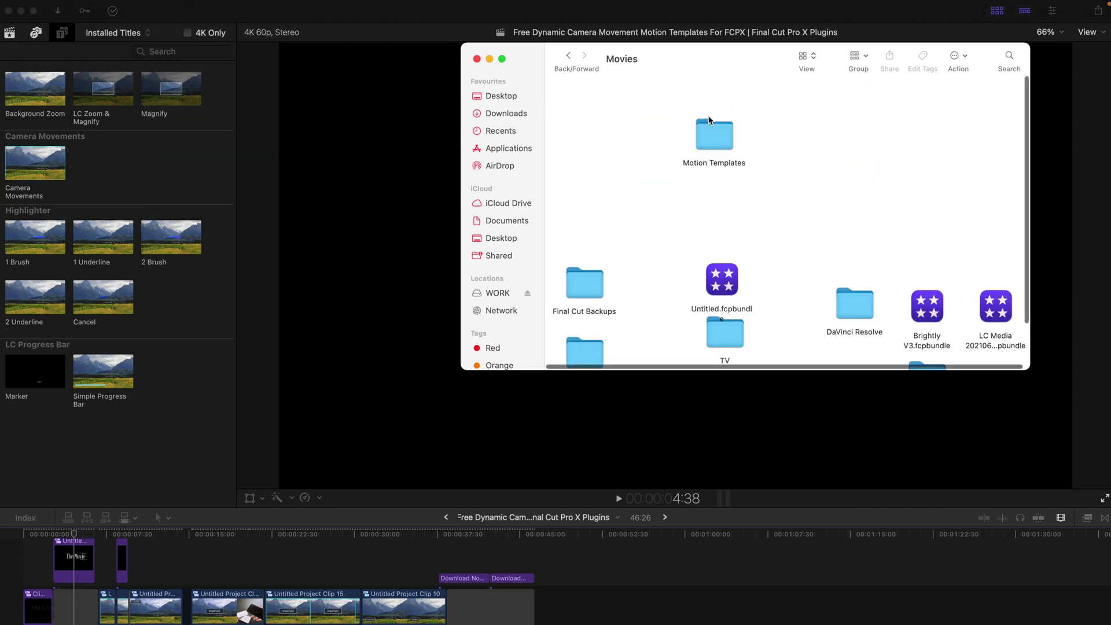
pyautogui.doubleClick(714, 134)
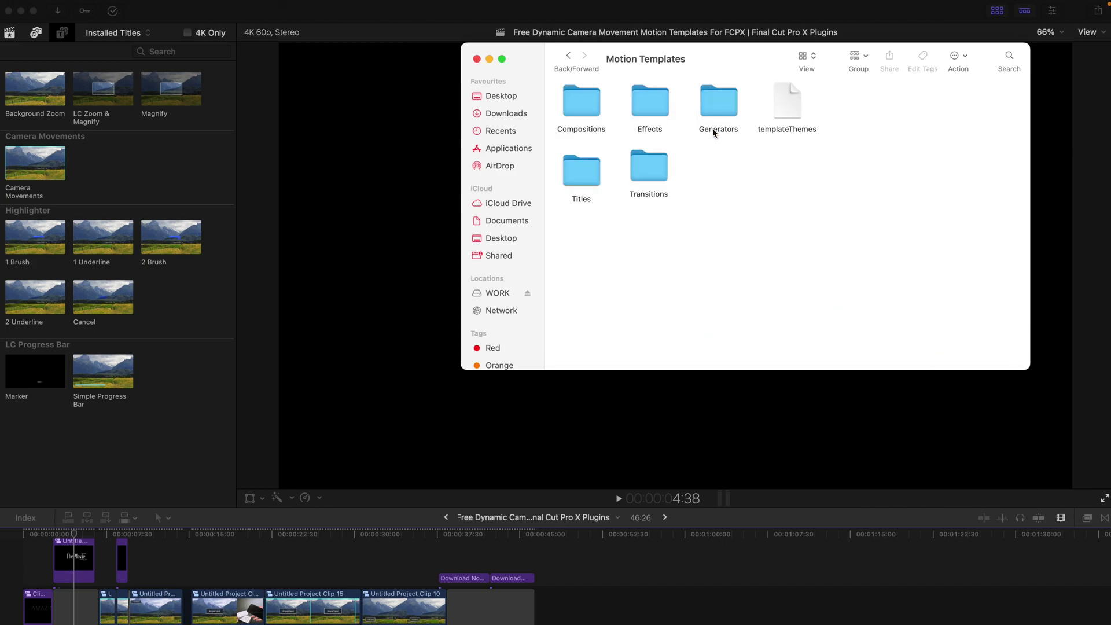
pyautogui.doubleClick(591, 179)
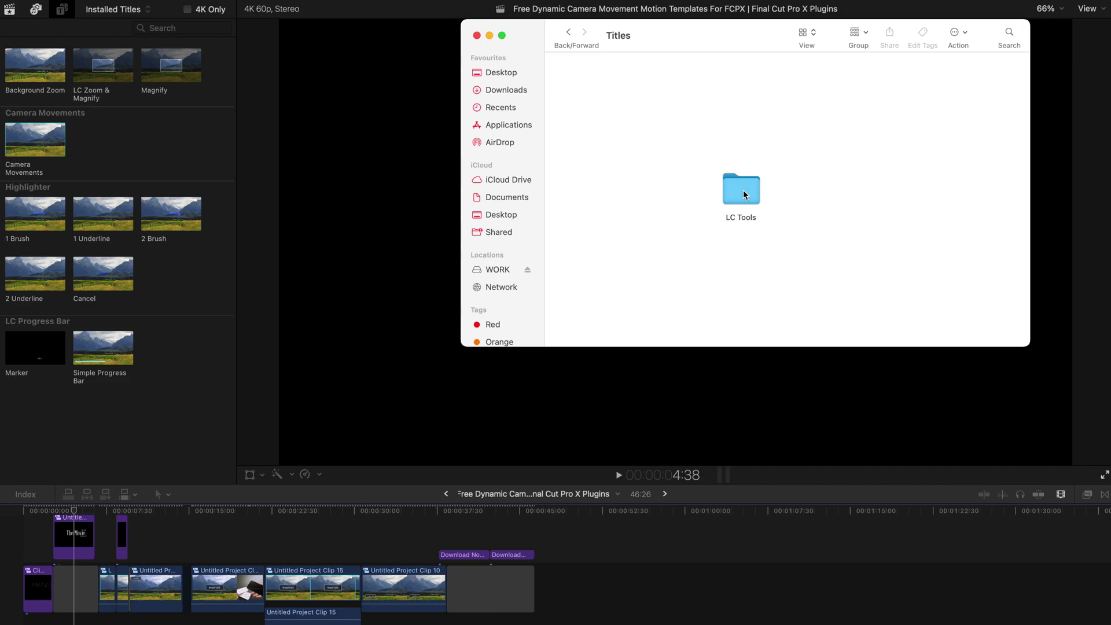
pyautogui.doubleClick(743, 194)
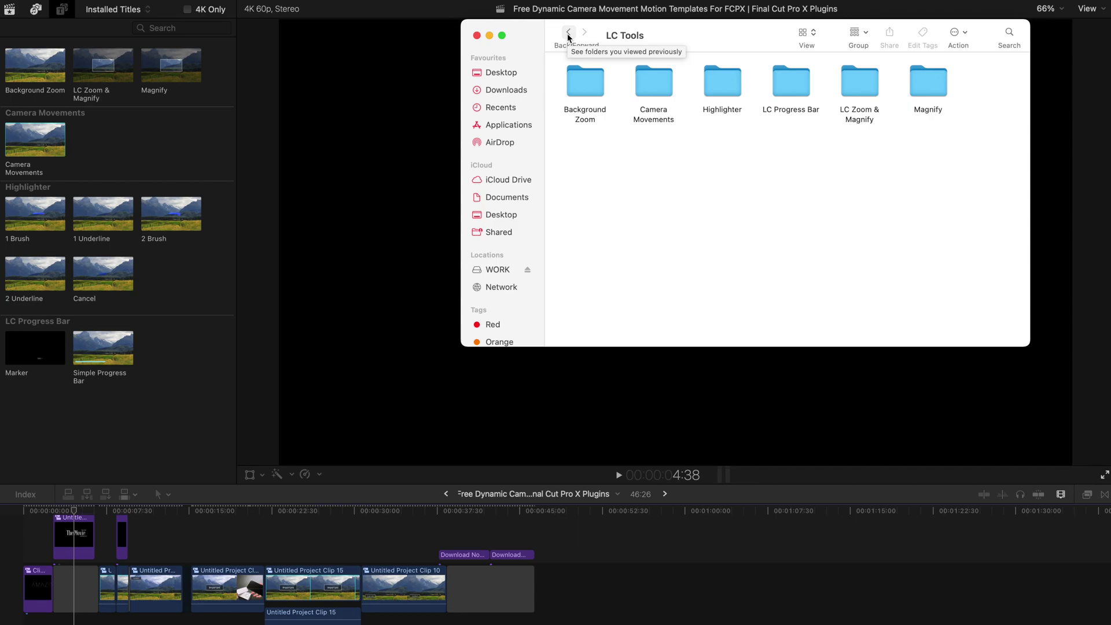
pyautogui.click(353, 148)
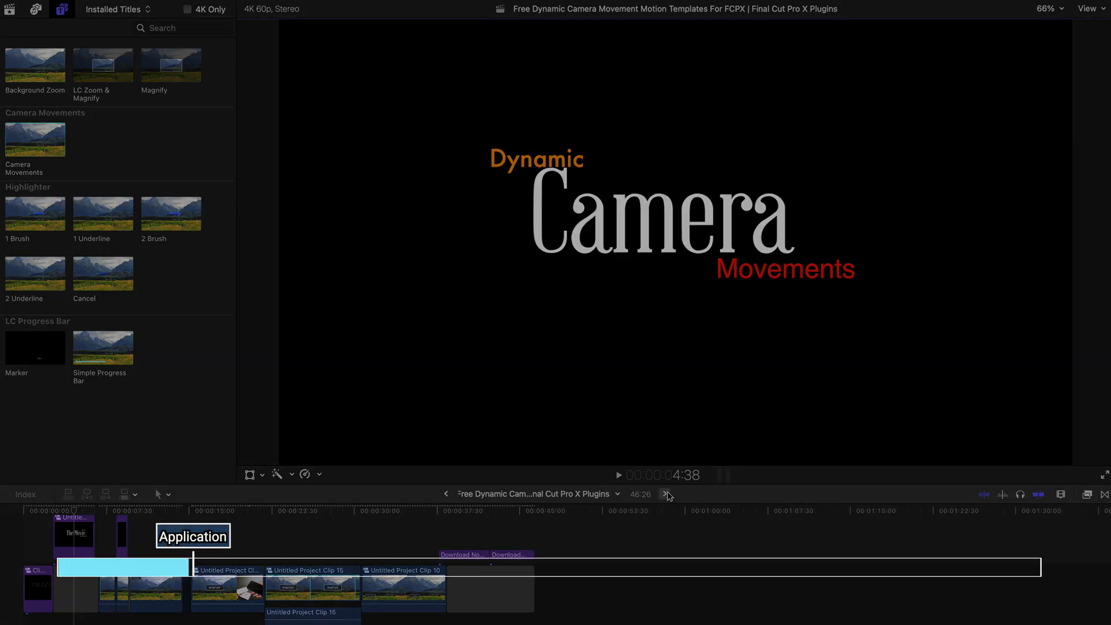
# Switch the timeline to the CLips project and play the iPhone unboxing clip
pyautogui.click(667, 496)
pyautogui.press('space')
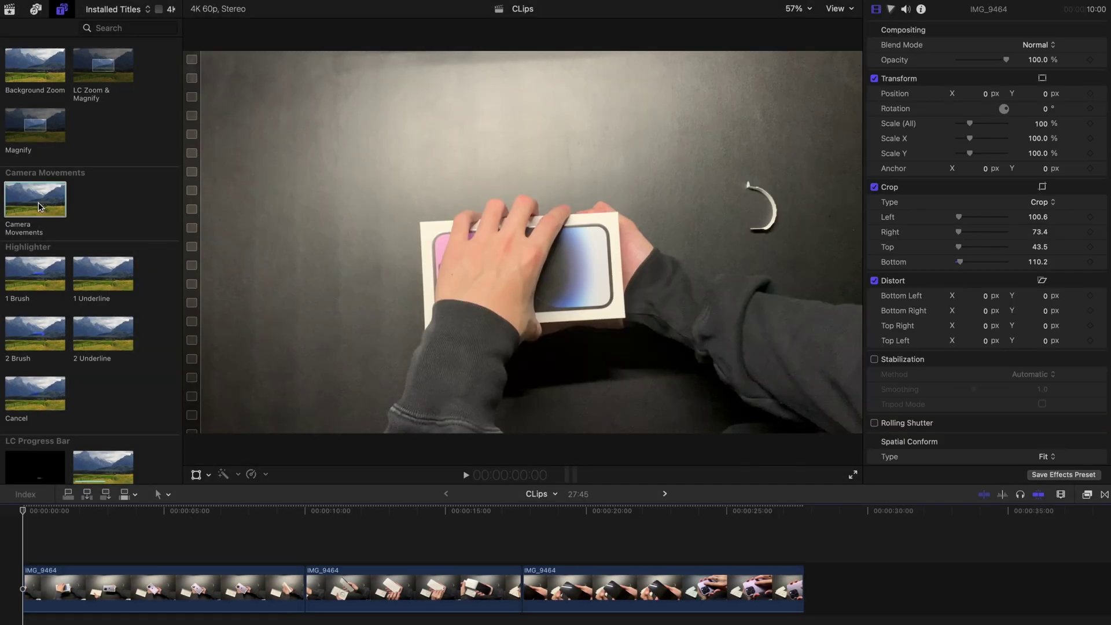
# Add the Camera Movements title above the iPhone clip and hide the browser
pyautogui.click(22, 199)
pyautogui.moveTo(22, 199); pyautogui.dragTo(31, 516)
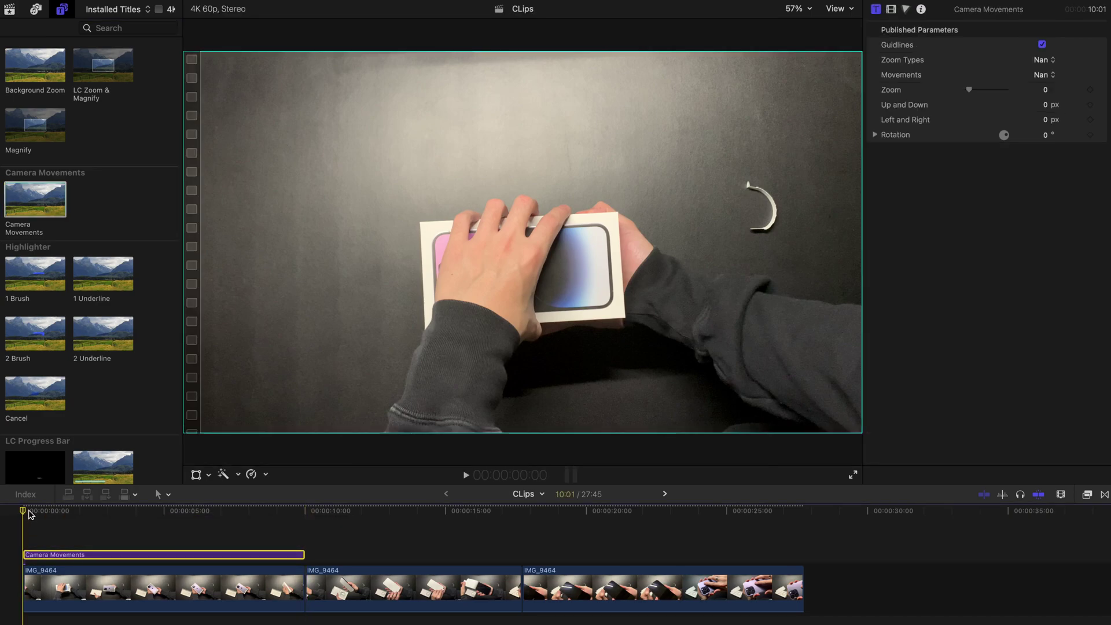
pyautogui.press('ctrl+super+1')
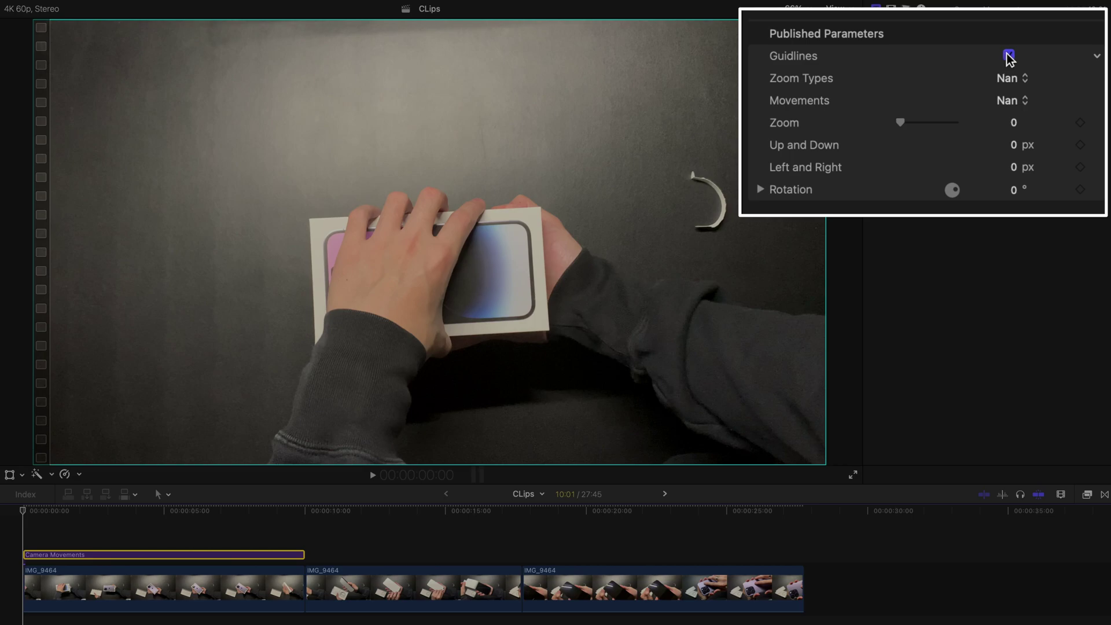
# Turn off the title's Guidlines option and scrub to about 00:00:03:40
pyautogui.click(1008, 56)
pyautogui.click(1009, 56)
pyautogui.click(1009, 56)
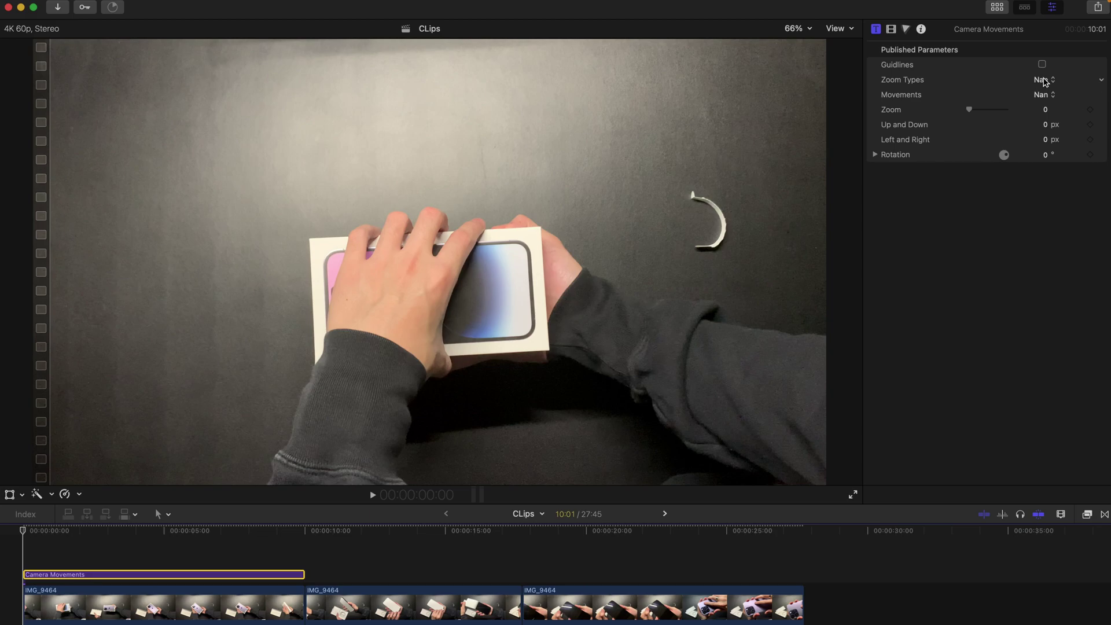
pyautogui.moveTo(63, 533); pyautogui.dragTo(128, 535)
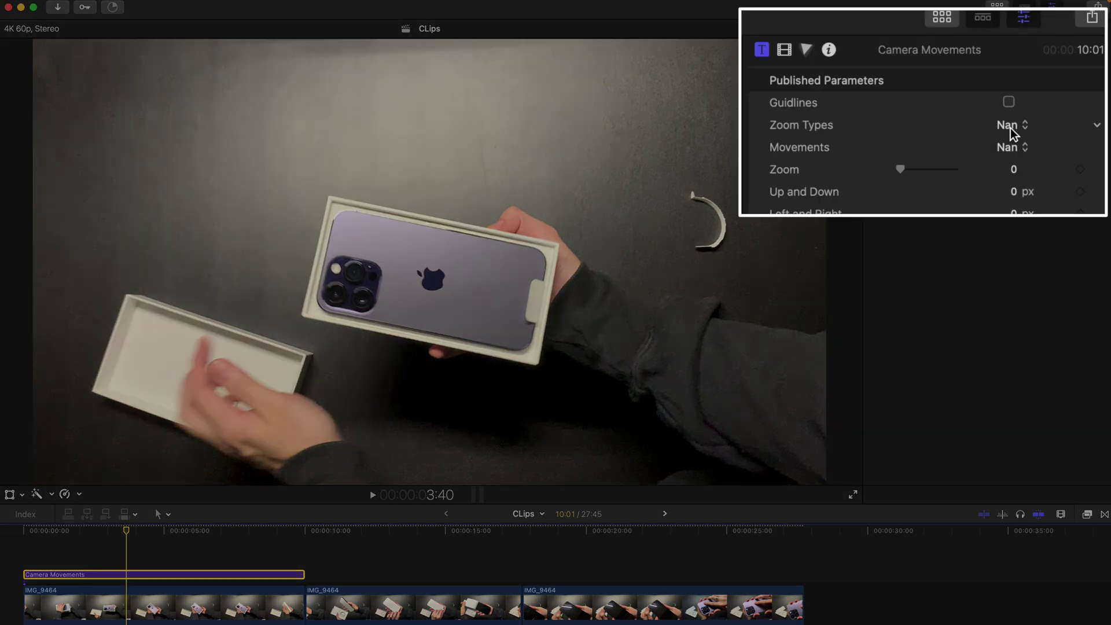
# Preview the Zoom & Hold zoom type on the iPhone clip, stopping at 4:10
pyautogui.click(1046, 81)
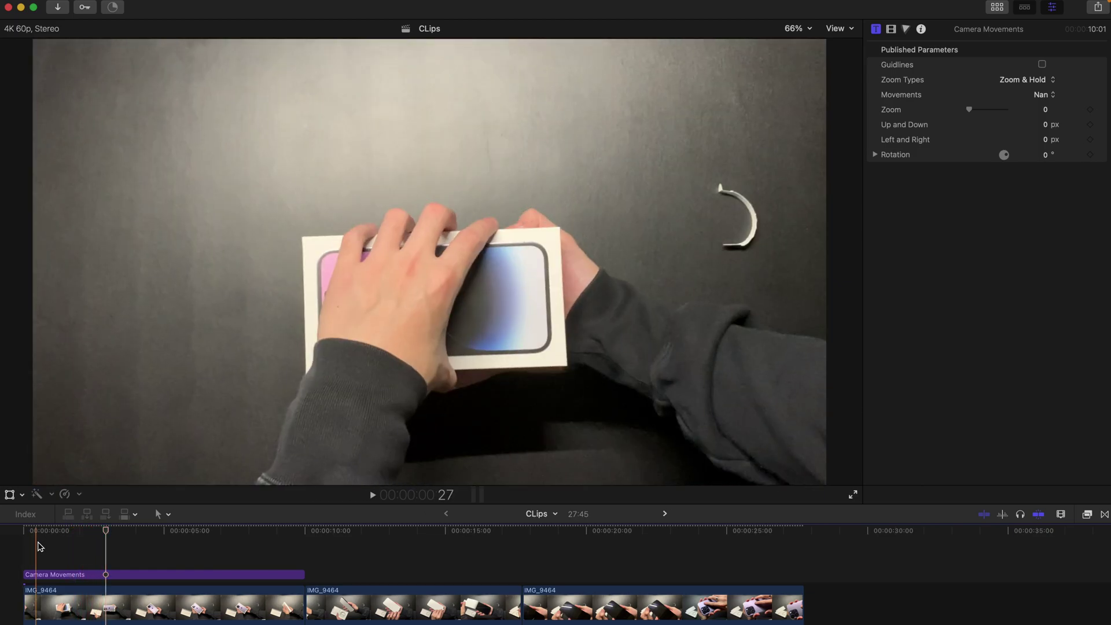
pyautogui.moveTo(27, 576); pyautogui.dragTo(31, 575)
pyautogui.click(32, 556)
pyautogui.press('space')
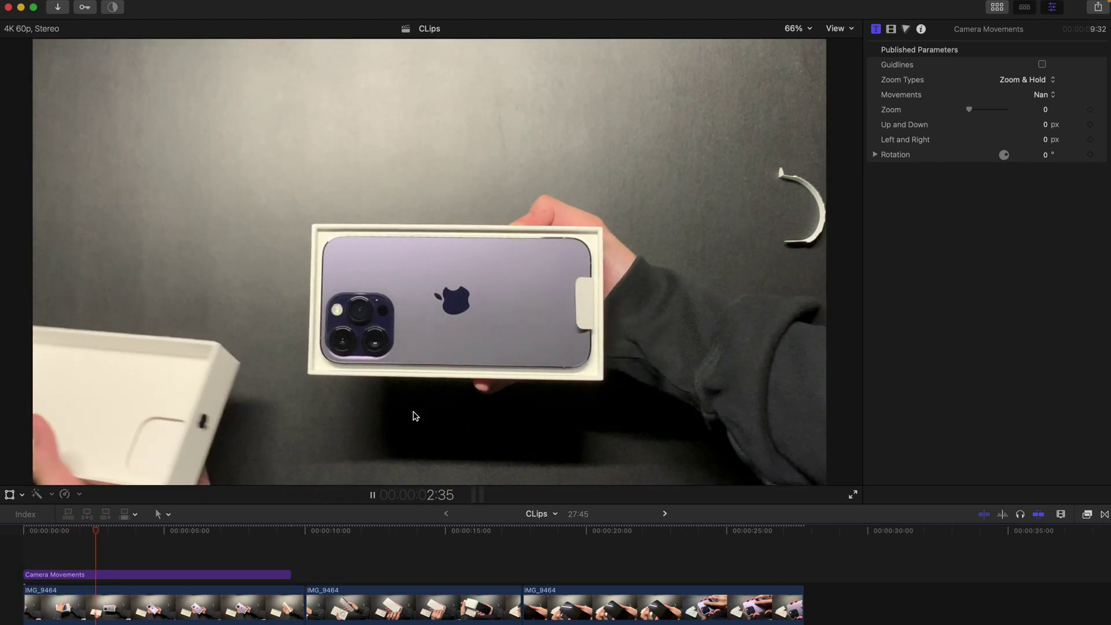
pyautogui.press('space')
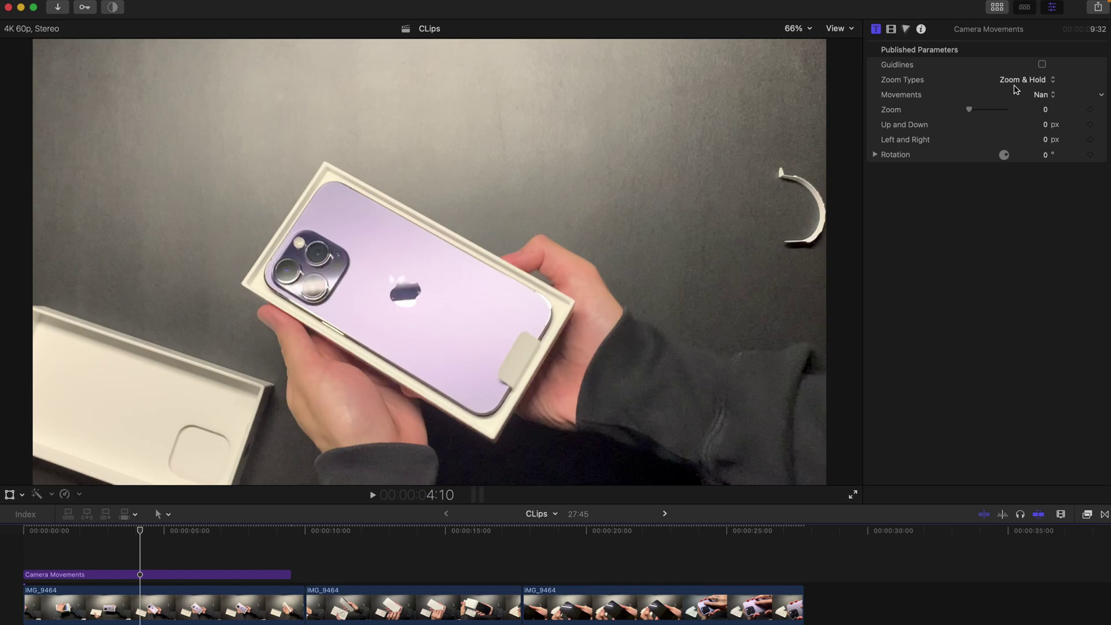
# Switch to Zoom & Move, preview it from the start, and raise Zoom to 49.43
pyautogui.click(1015, 83)
pyautogui.click(966, 100)
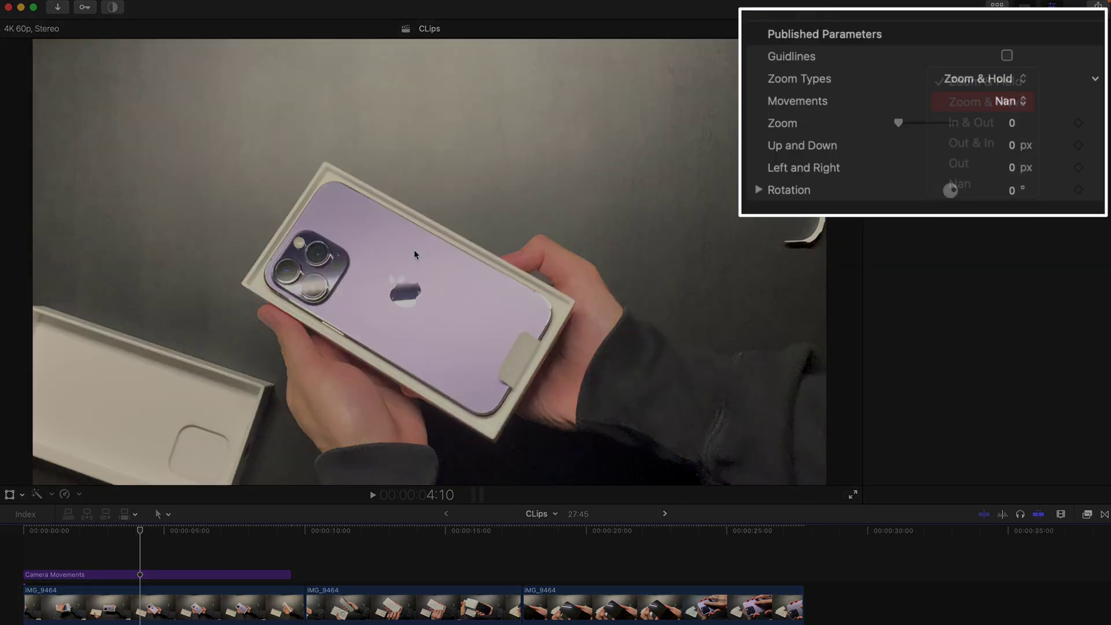
pyautogui.press('Home')
pyautogui.press('space')
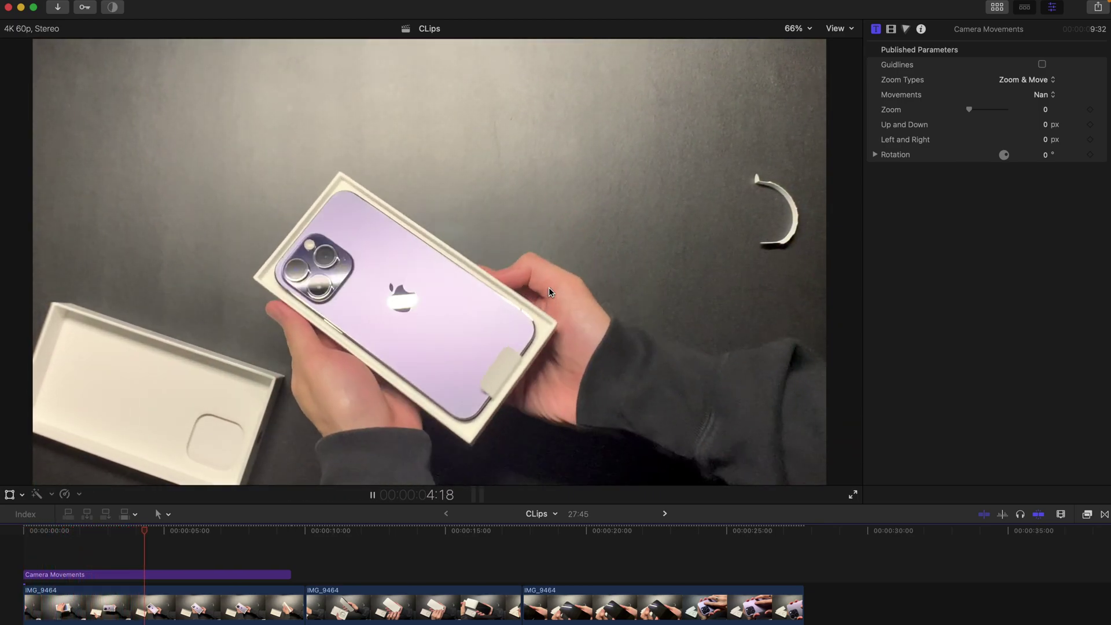
pyautogui.press('space')
pyautogui.click(972, 109)
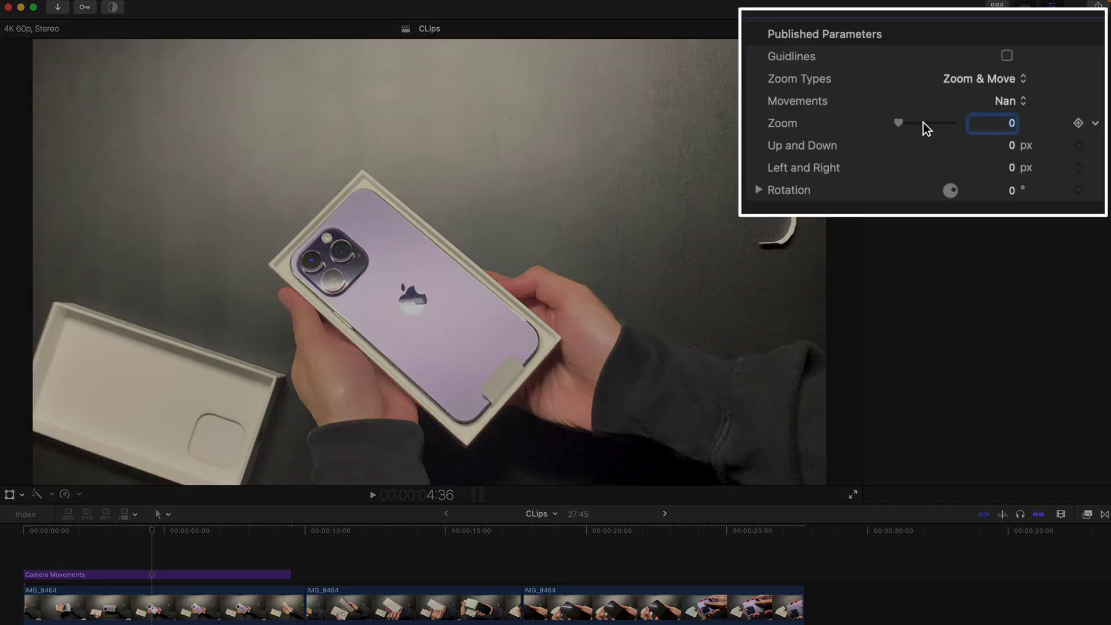
pyautogui.moveTo(922, 123); pyautogui.dragTo(926, 119)
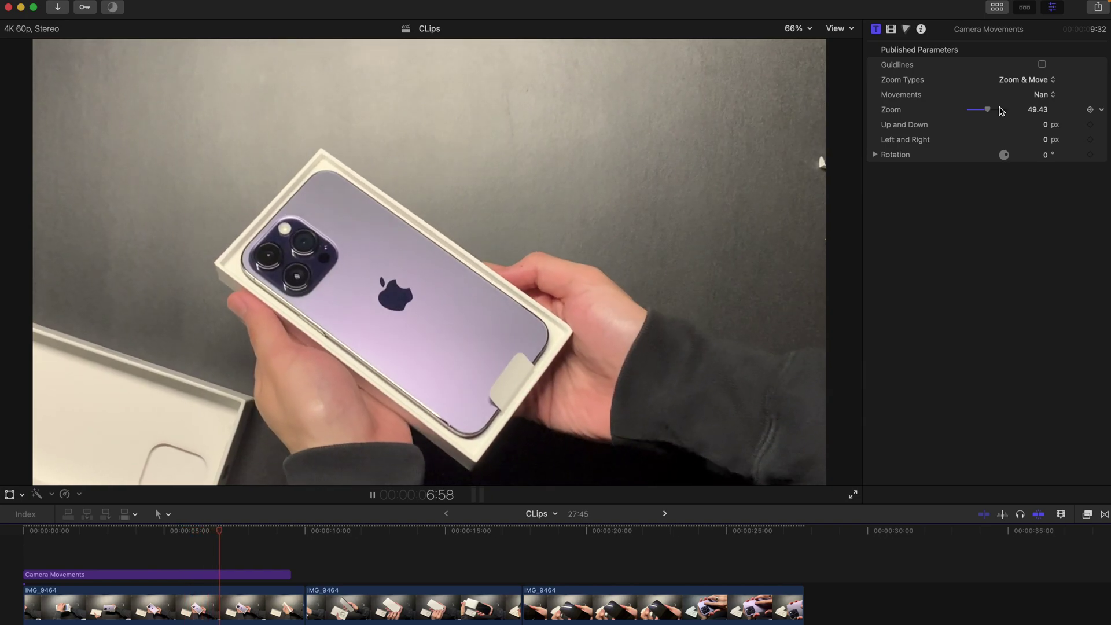
pyautogui.click(1023, 80)
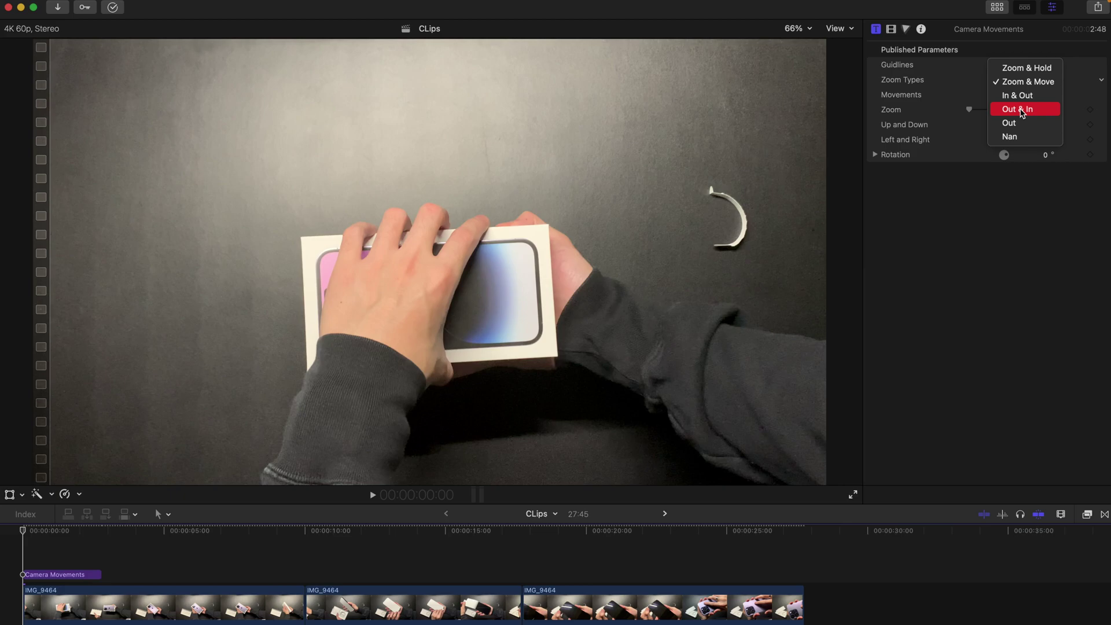
# Preview the Out & In zoom type, stopping at 2:44
pyautogui.click(1022, 110)
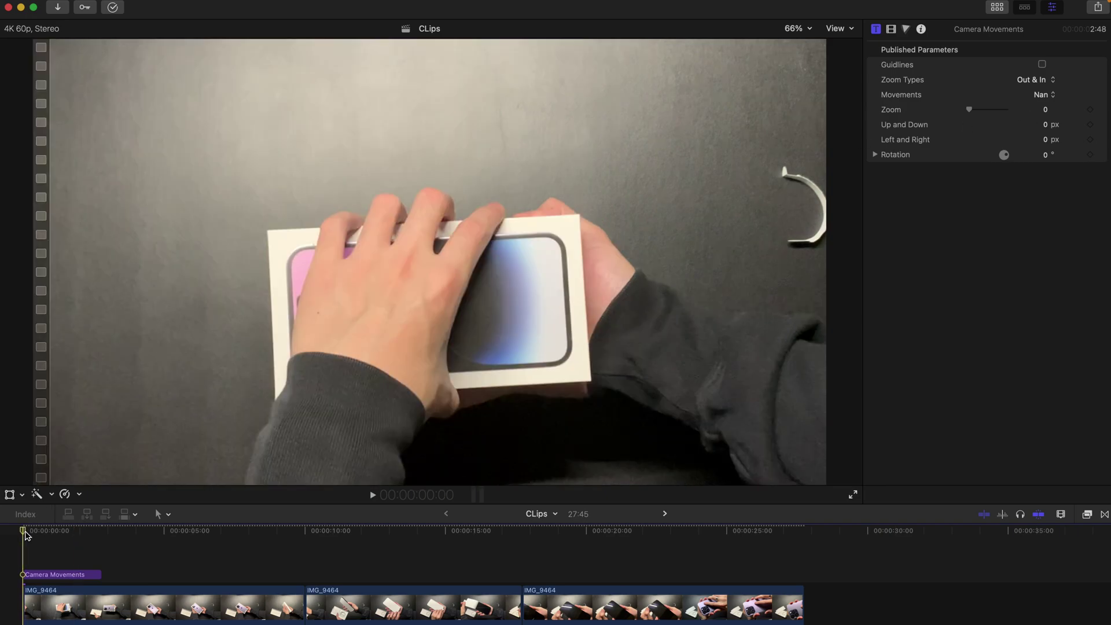
pyautogui.press('space')
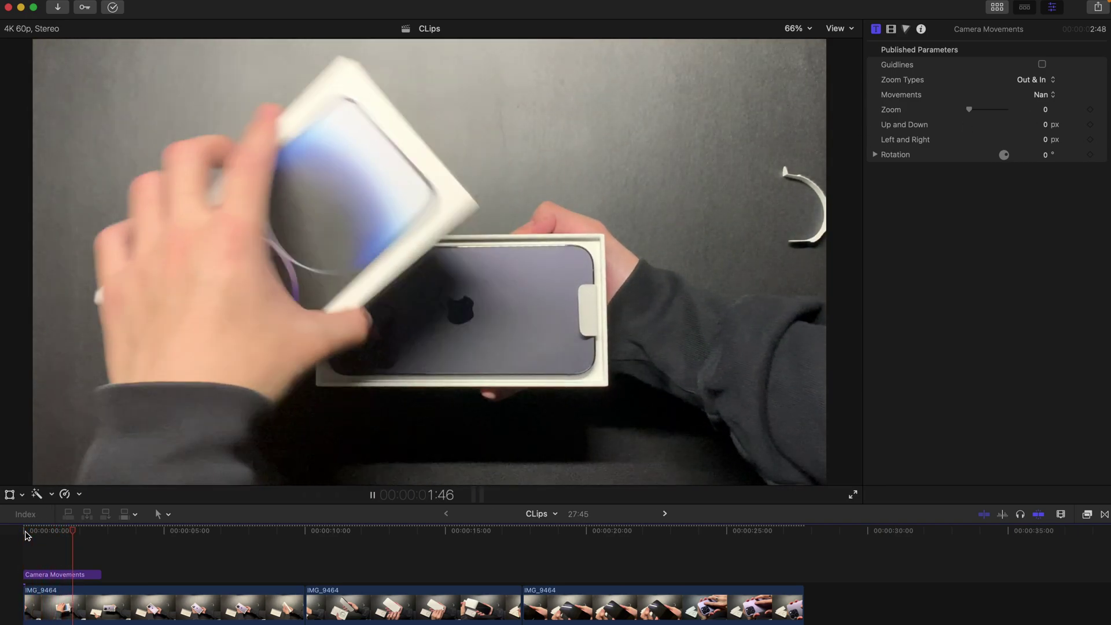
pyautogui.press('space')
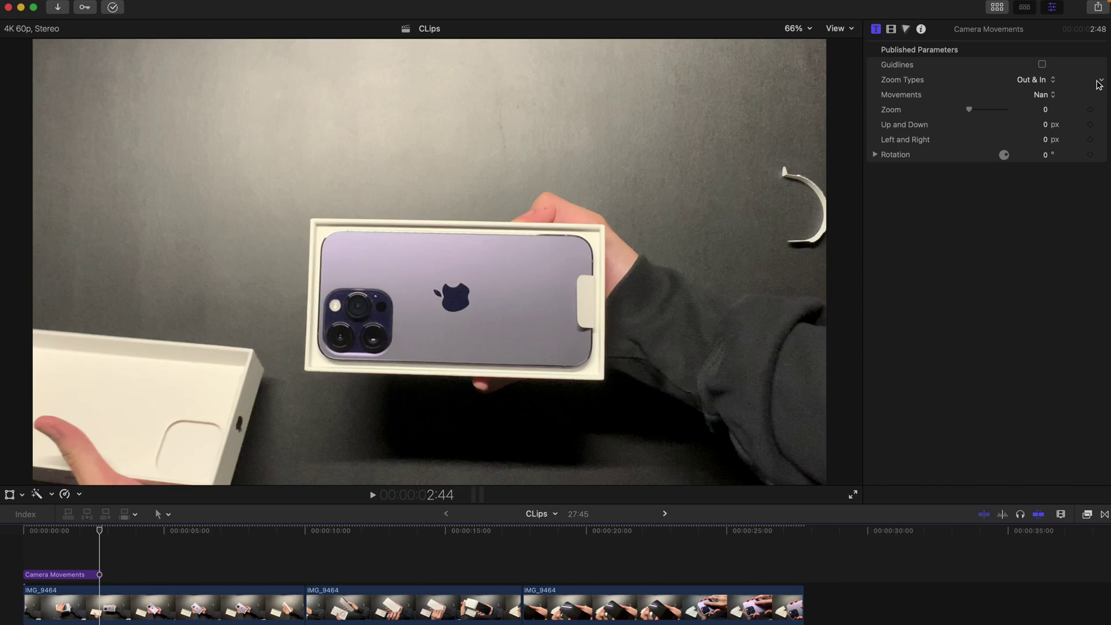
# Preview the Out zoom type from the start, then set the movement to Pan Left
pyautogui.click(1033, 80)
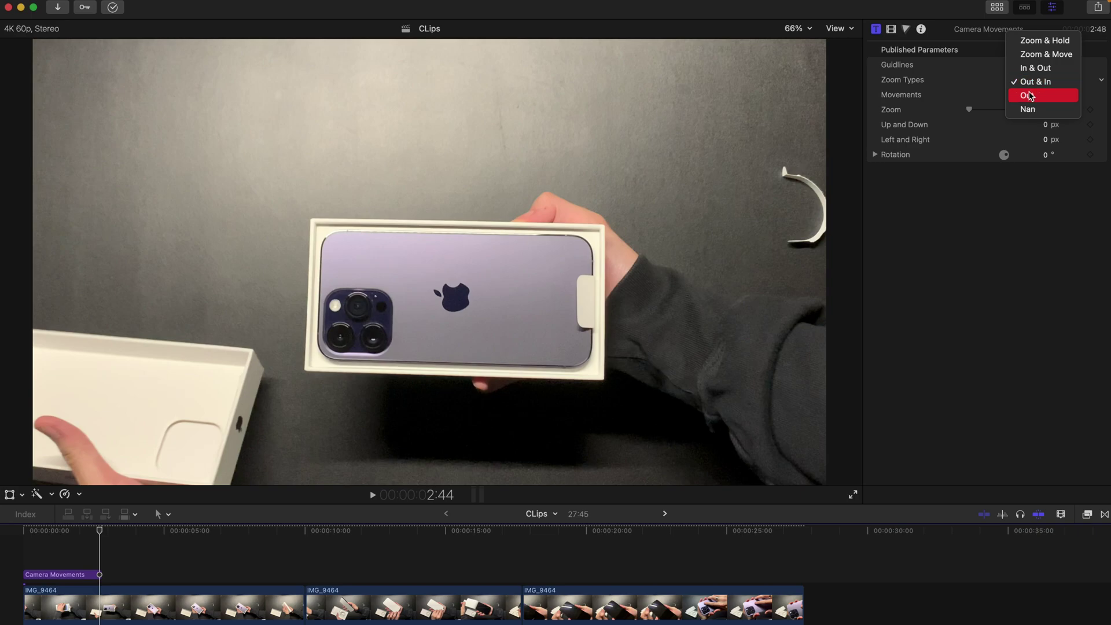
pyautogui.click(1029, 96)
pyautogui.click(28, 538)
pyautogui.press('space')
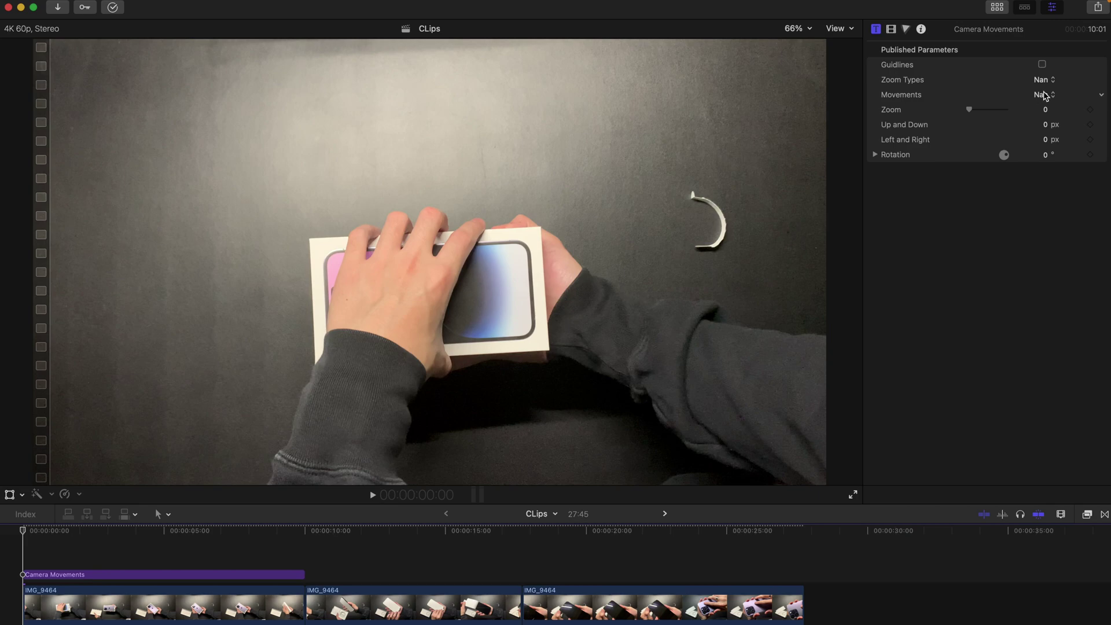
pyautogui.click(1045, 95)
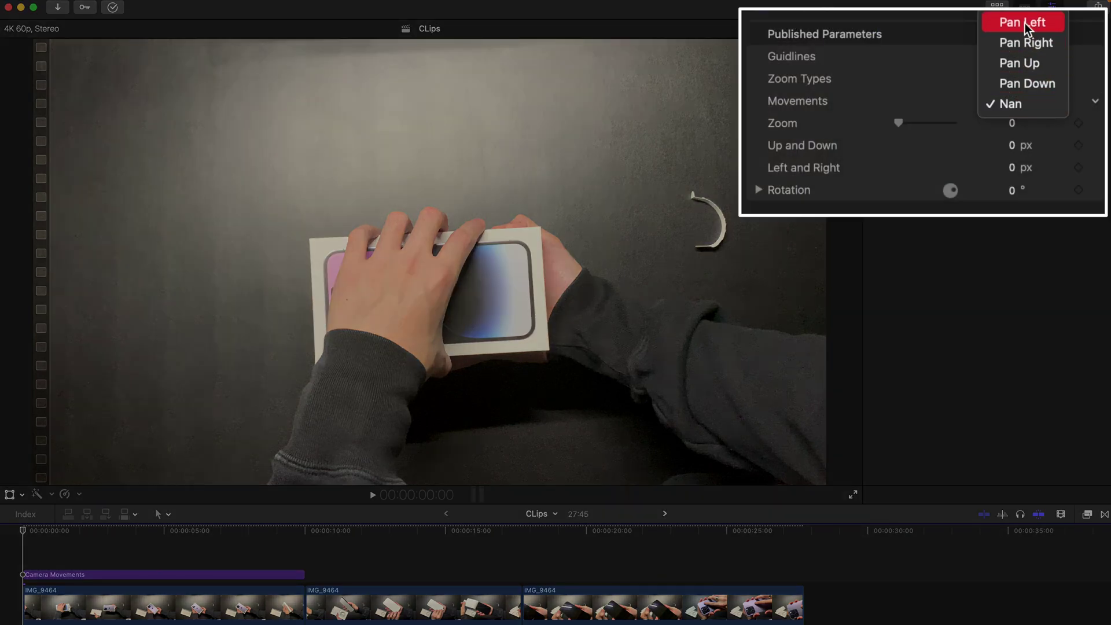
pyautogui.click(1052, 41)
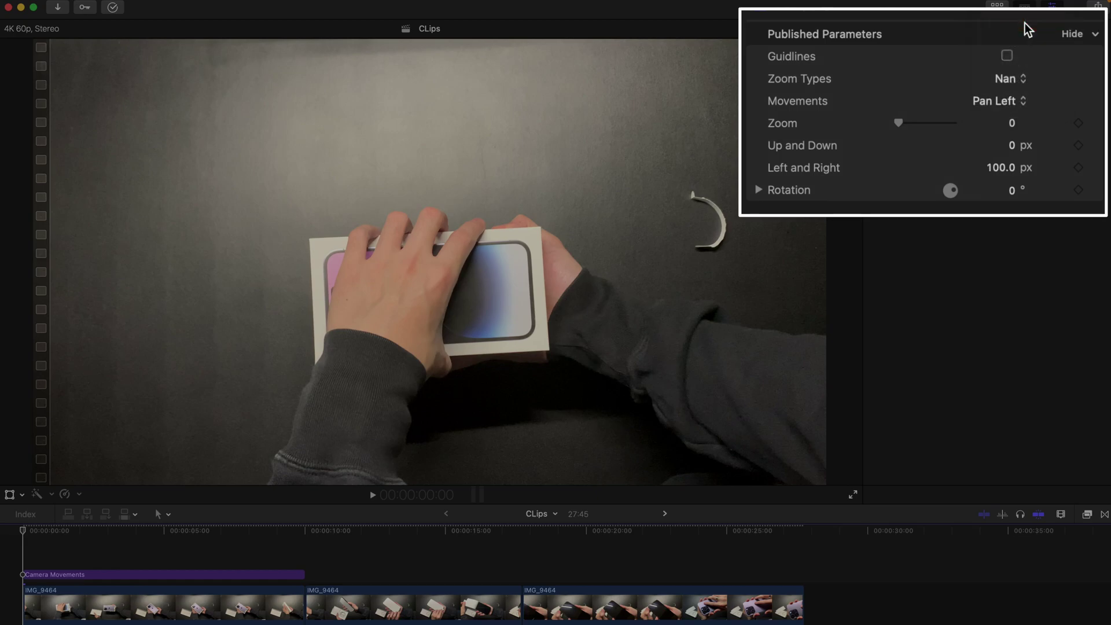
# Set Zoom to 51.27 at the timeline start and play back the Pan Left result
pyautogui.press('space')
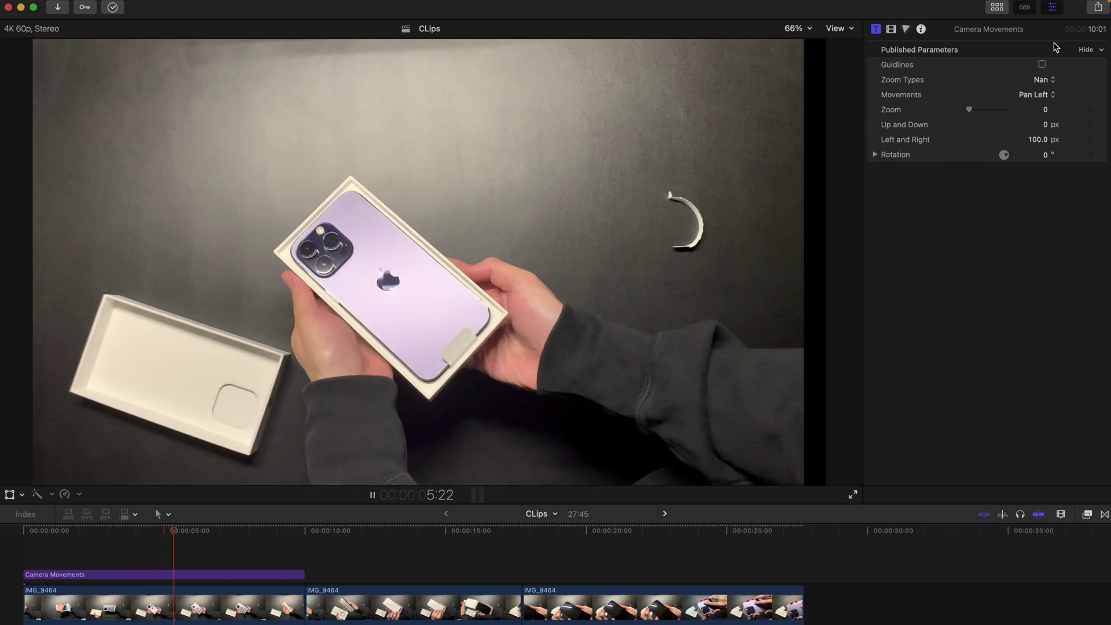
pyautogui.click(30, 527)
pyautogui.moveTo(32, 527); pyautogui.dragTo(4, 528)
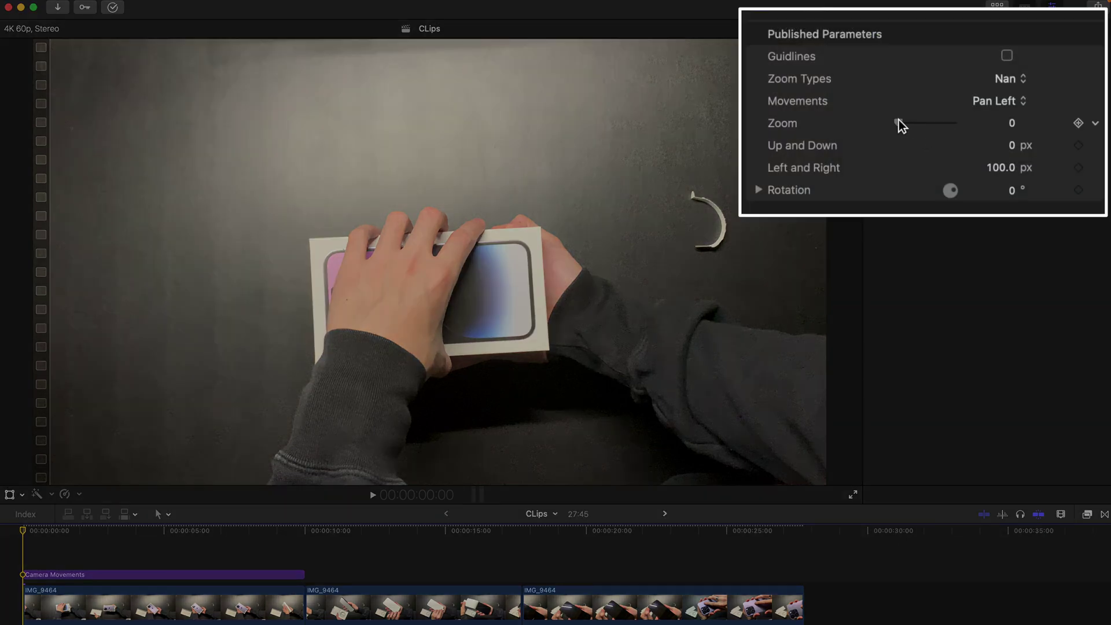
pyautogui.moveTo(970, 109); pyautogui.dragTo(988, 111)
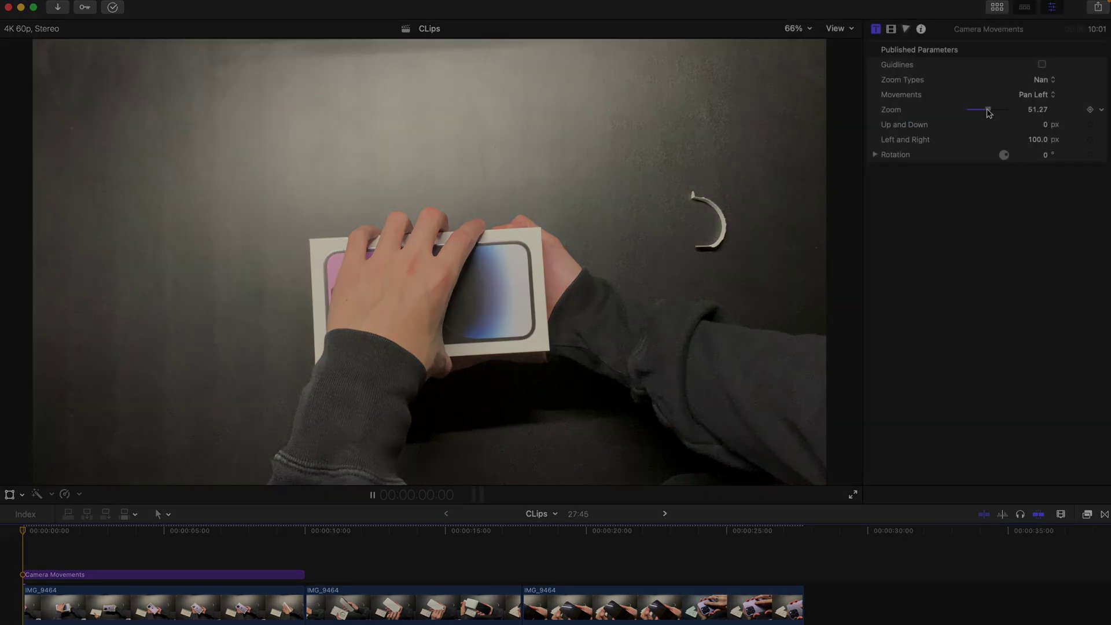
pyautogui.press('space')
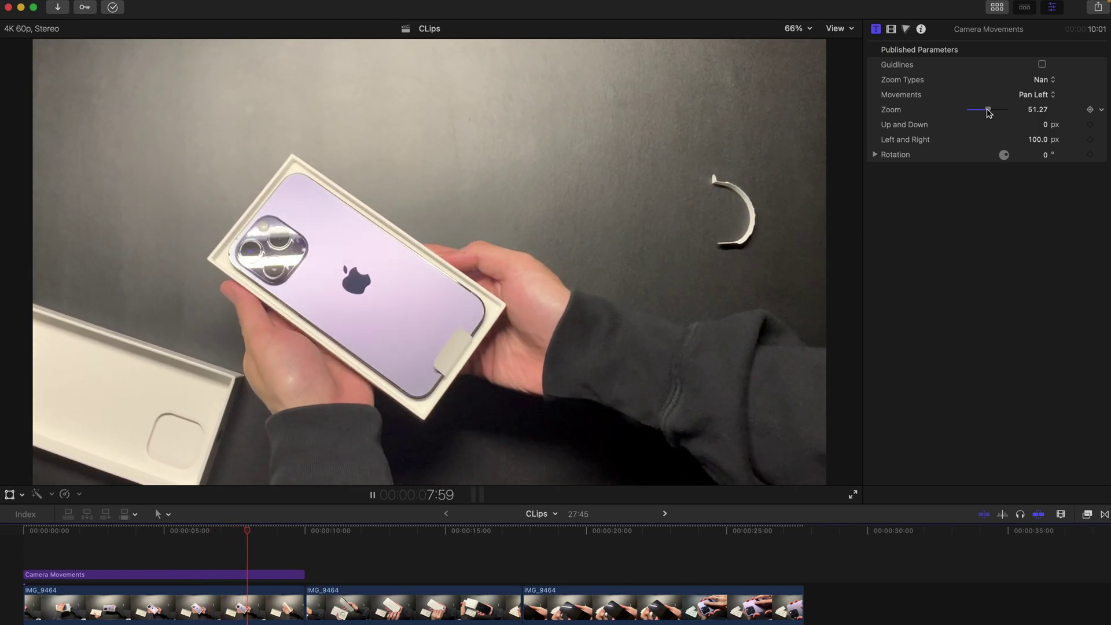
pyautogui.press('space')
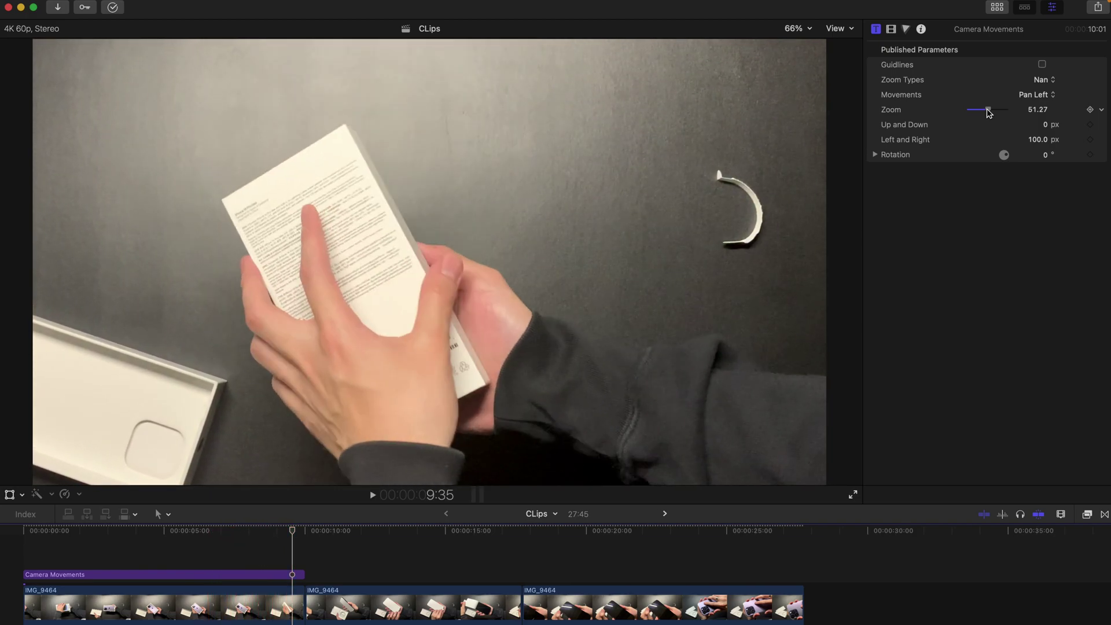
# Set the Movements pop-up to Nan to remove the preset pan
pyautogui.click(1035, 94)
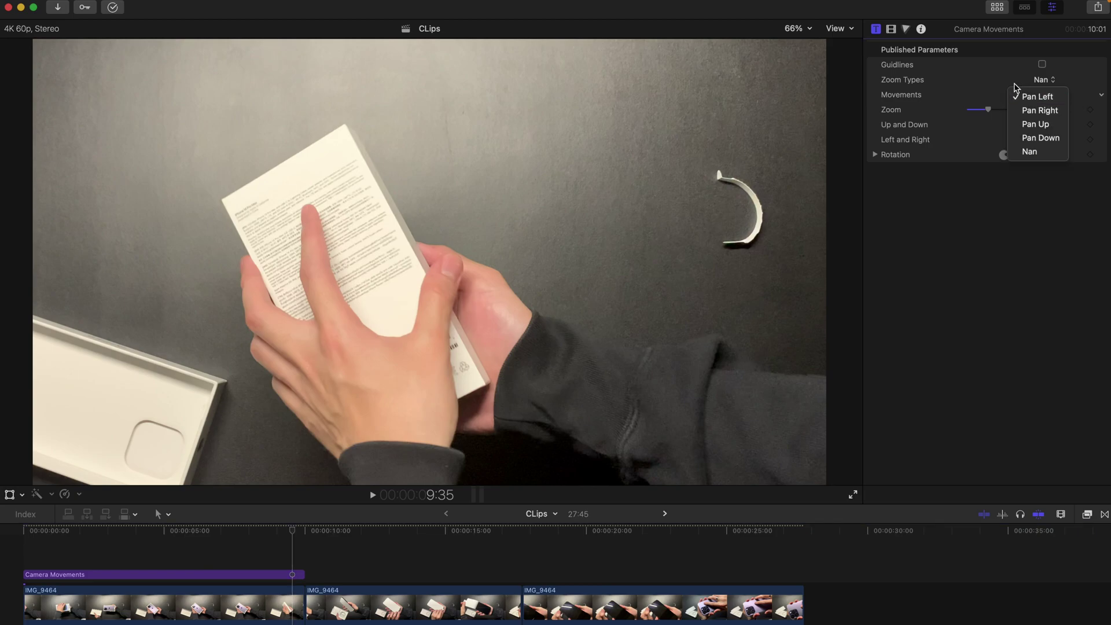
pyautogui.click(1015, 86)
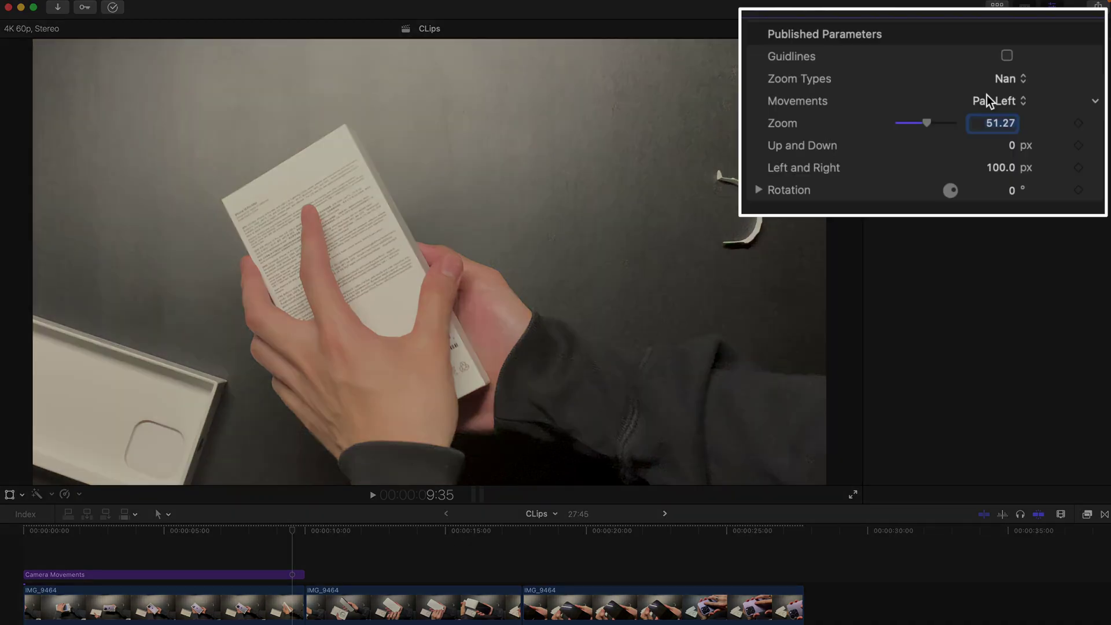
pyautogui.click(989, 102)
pyautogui.click(988, 191)
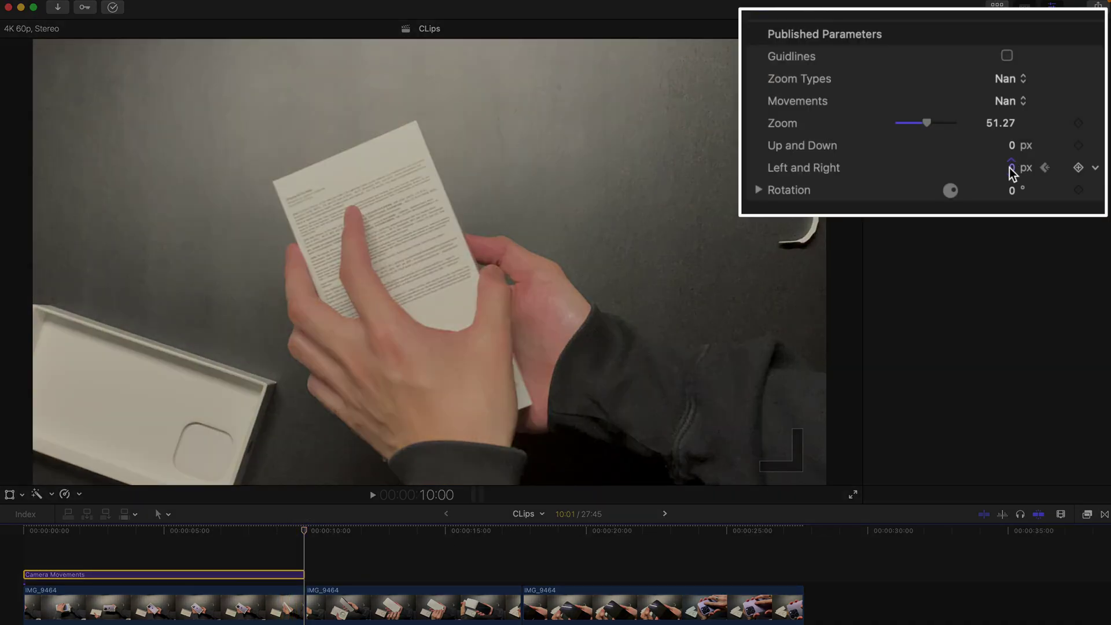
# Keyframe the Left and Right offset, then play from the start to check the pan
pyautogui.moveTo(1010, 168); pyautogui.dragTo(862, 168)
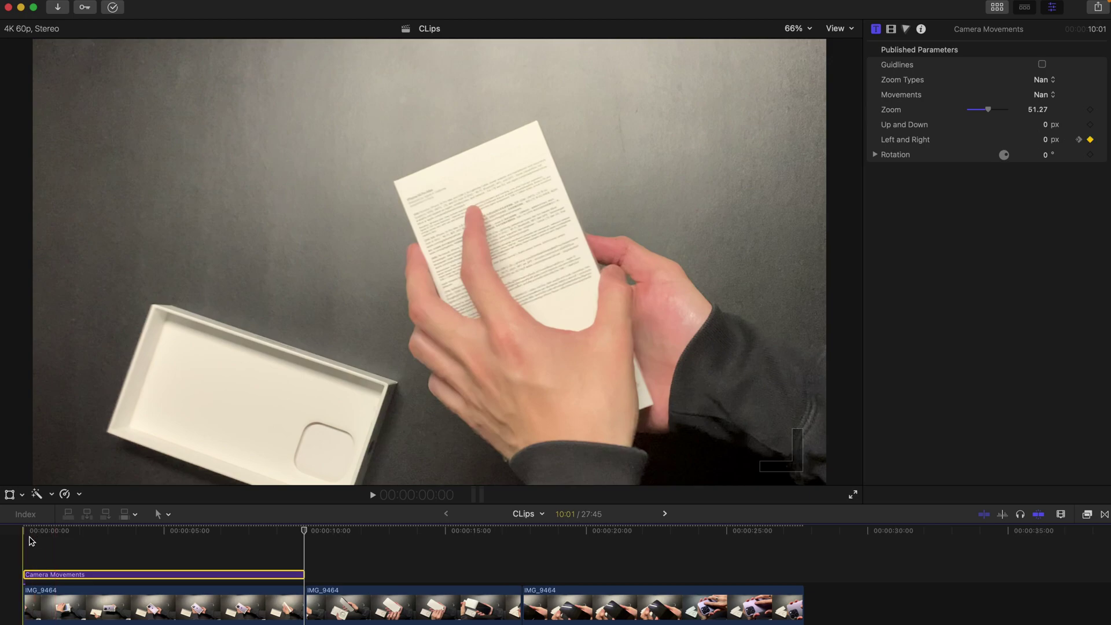
pyautogui.press('Home')
pyautogui.press('space')
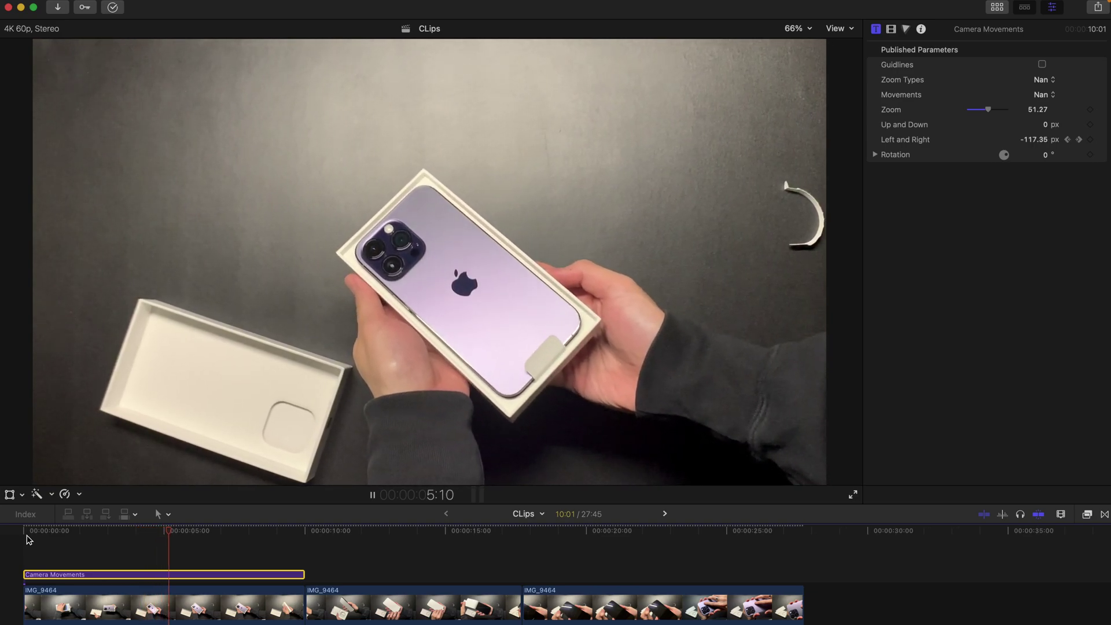
pyautogui.press('space')
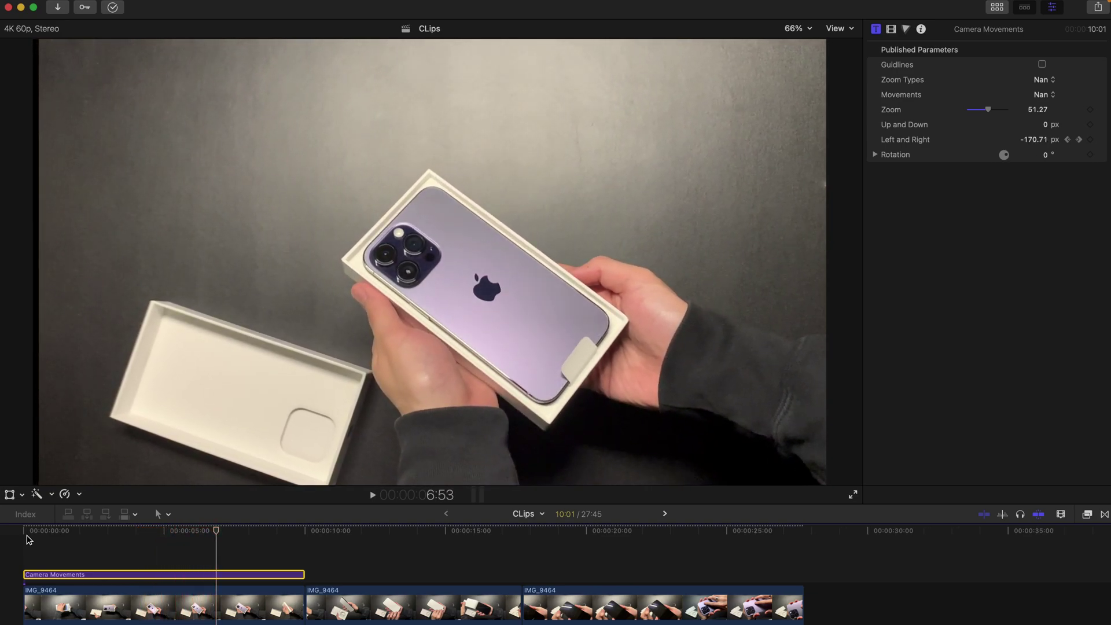
pyautogui.press('space')
pyautogui.press('space')
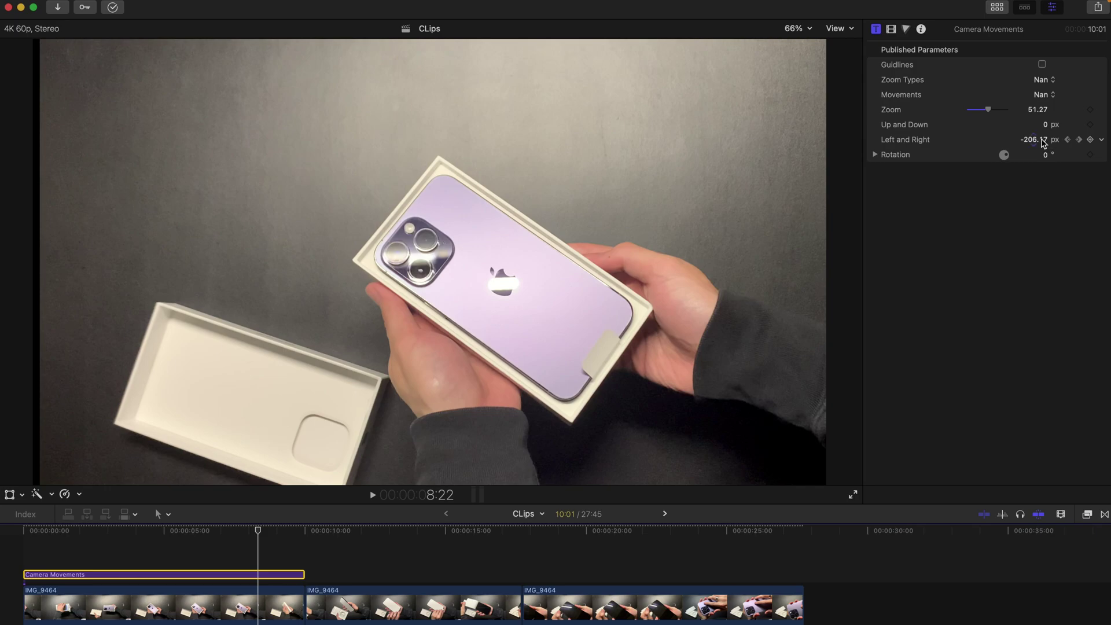
# At the effect's end, test a rotation tilt, then return Rotation to 0°
pyautogui.press('Down')
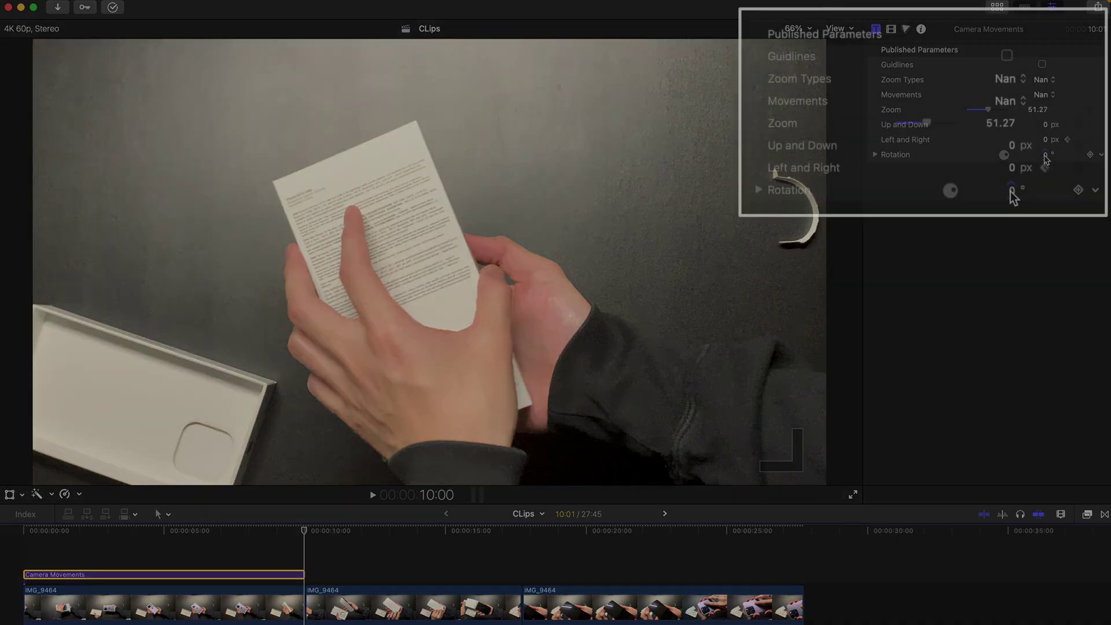
pyautogui.moveTo(1045, 156); pyautogui.dragTo(1052, 149)
pyautogui.press('Down')
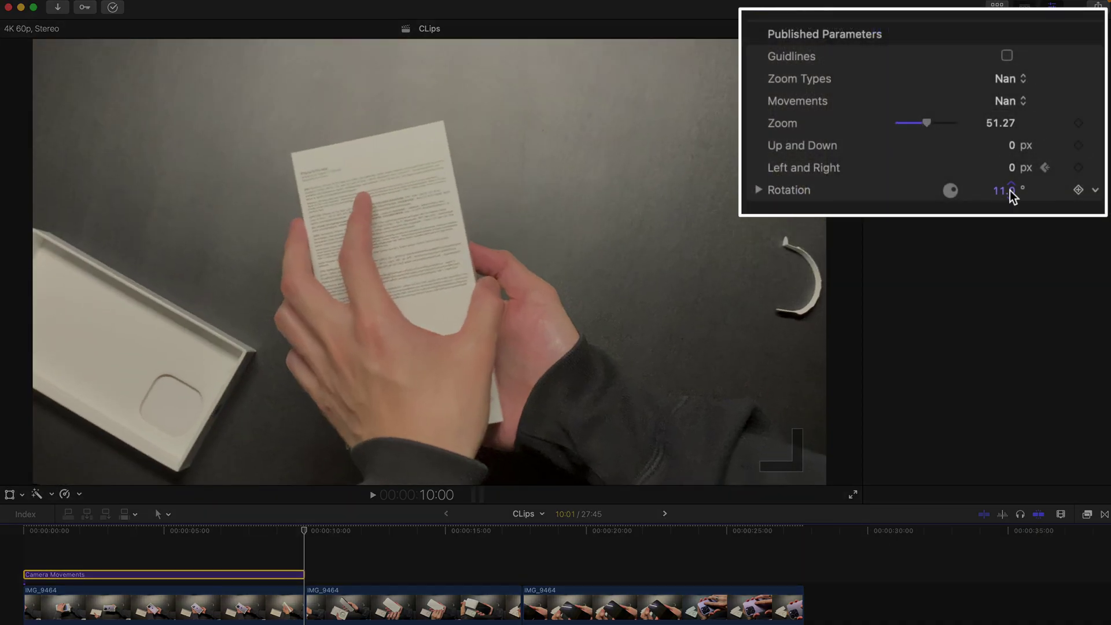
pyautogui.moveTo(1012, 196); pyautogui.dragTo(793, 172)
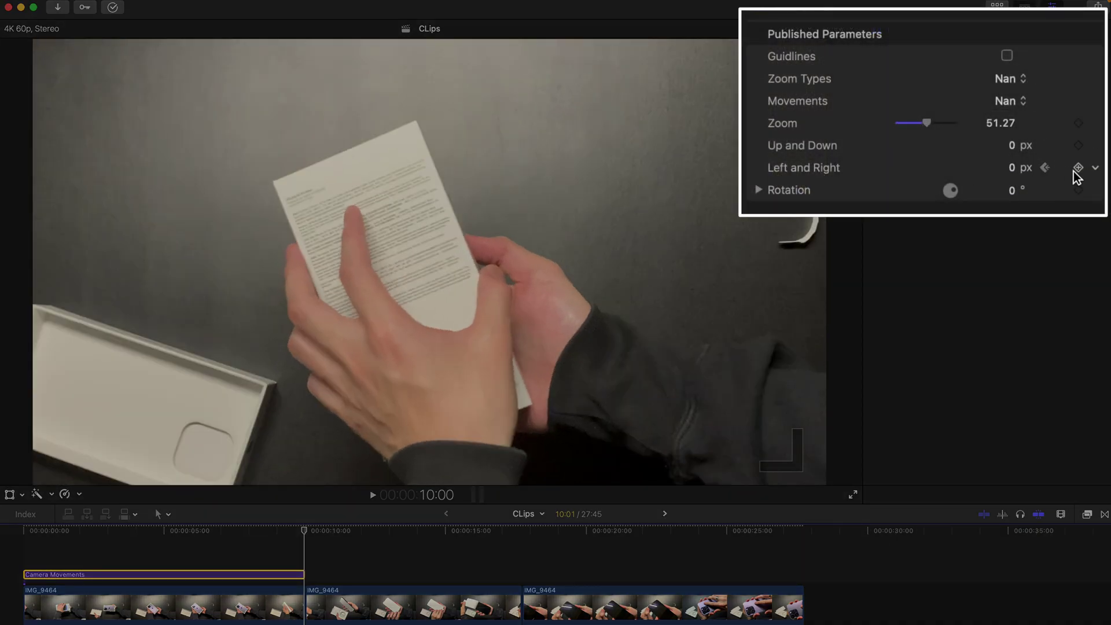
# At 9:59, keyframe Left and Right at -94.23 px and Rotation at 6.3°
pyautogui.press('Left')
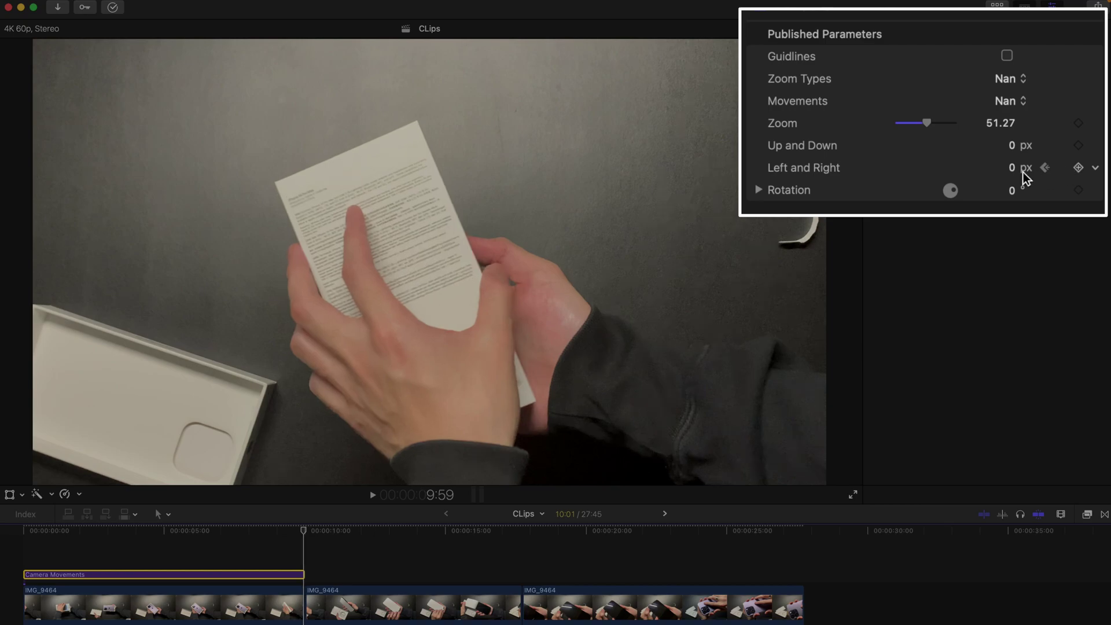
pyautogui.moveTo(1016, 170)
pyautogui.mouseDown()
pyautogui.moveTo(991, 167)
pyautogui.moveTo(1014, 173)
pyautogui.mouseUp()
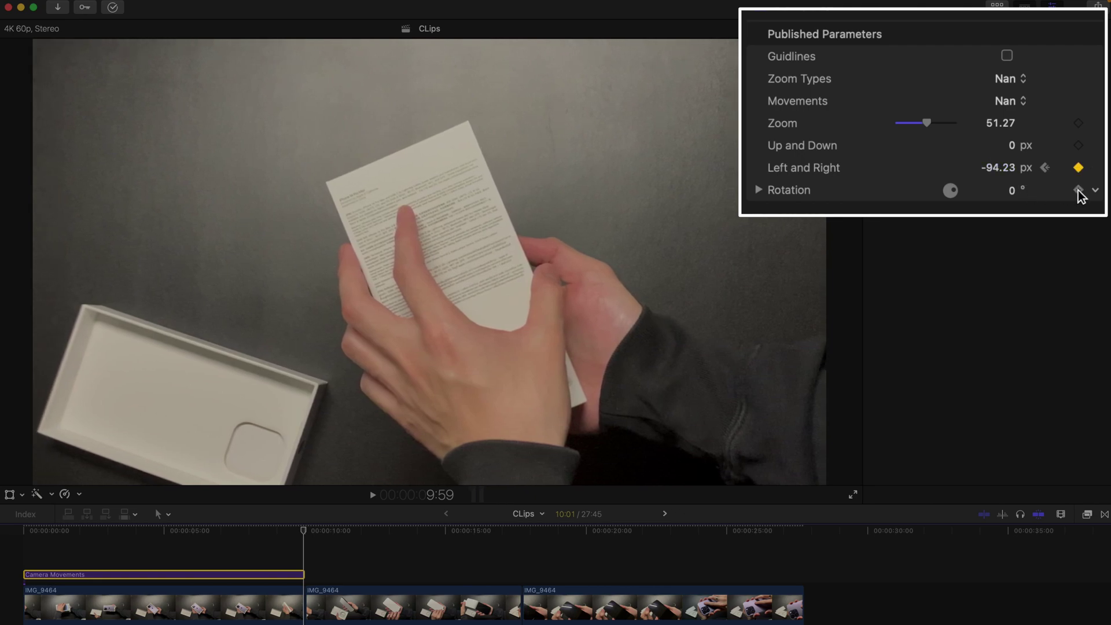
pyautogui.moveTo(1013, 197)
pyautogui.mouseDown()
pyautogui.moveTo(1004, 196)
pyautogui.moveTo(1011, 190)
pyautogui.mouseUp()
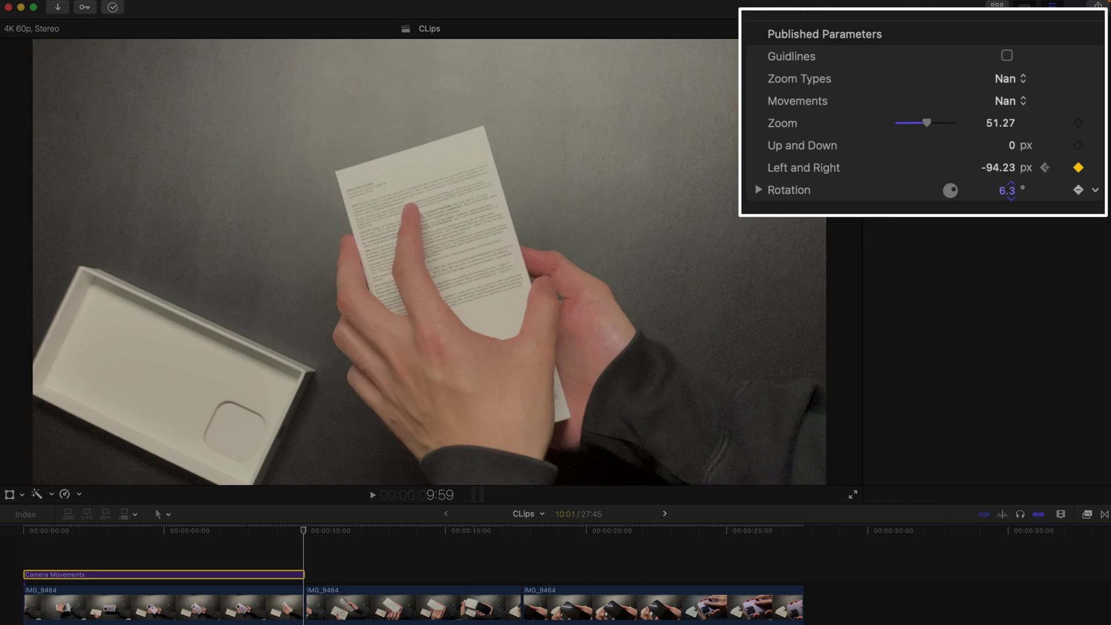
# Set a starting Rotation of 0° at the beginning of the timeline
pyautogui.click(24, 530)
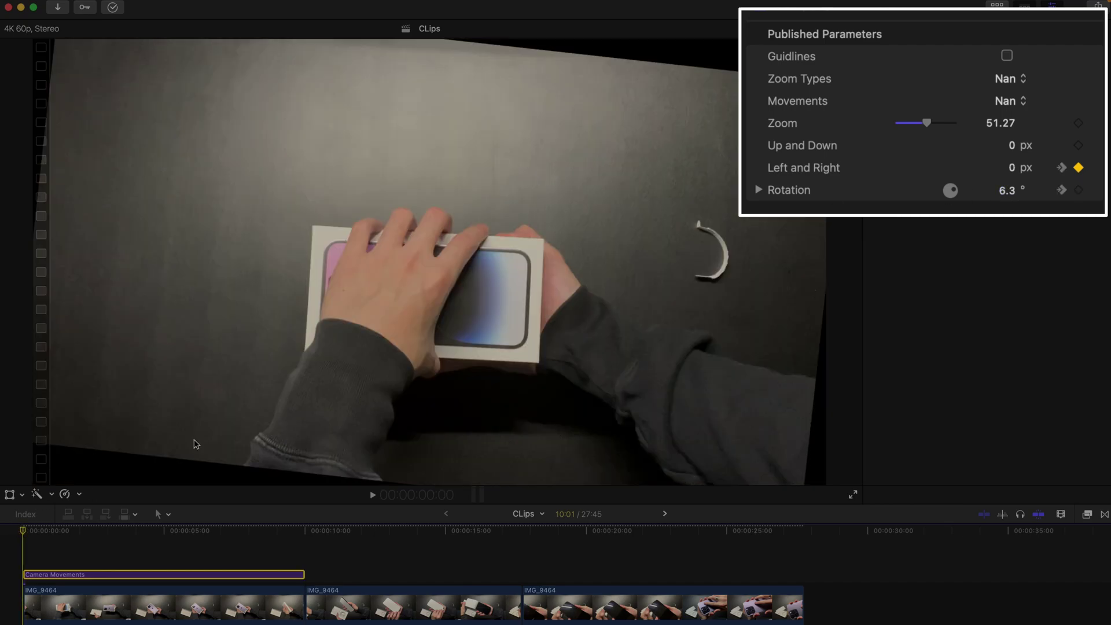
pyautogui.click(1005, 191)
pyautogui.write('0')
pyautogui.press('Return')
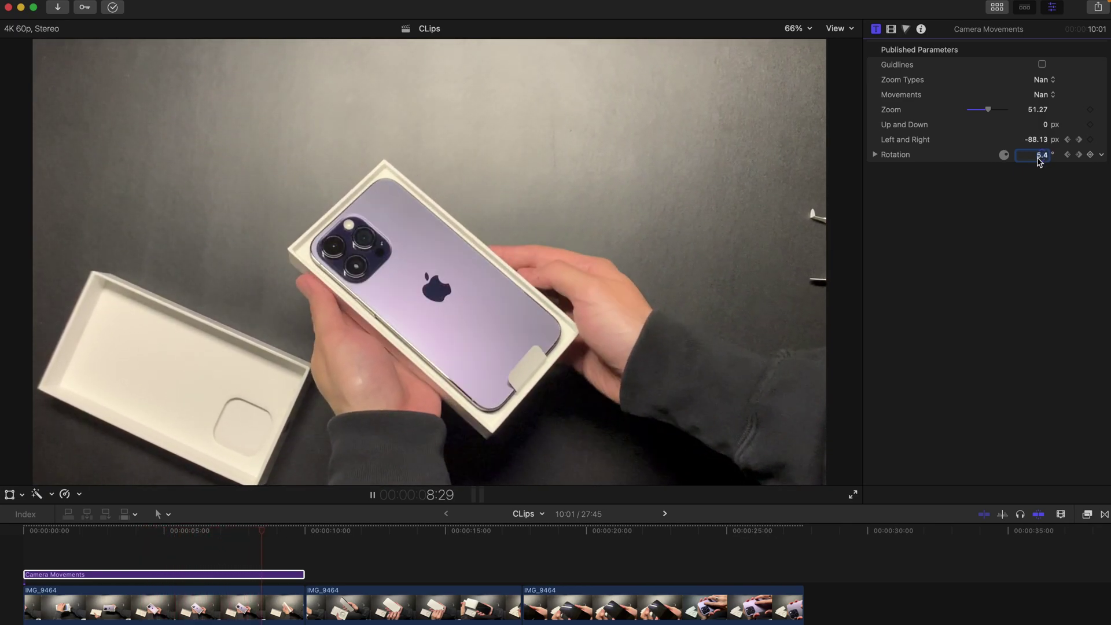
pyautogui.press('space')
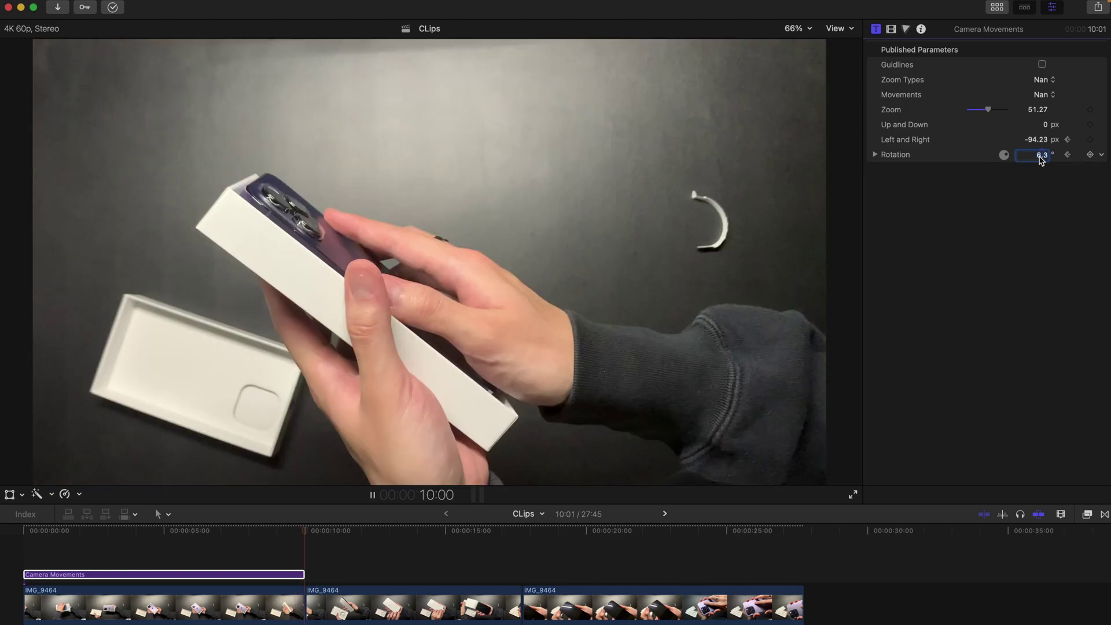
# At 9:32 set Zoom to 80, raise Rotation to 23.0°, and preview from the start
pyautogui.click(292, 534)
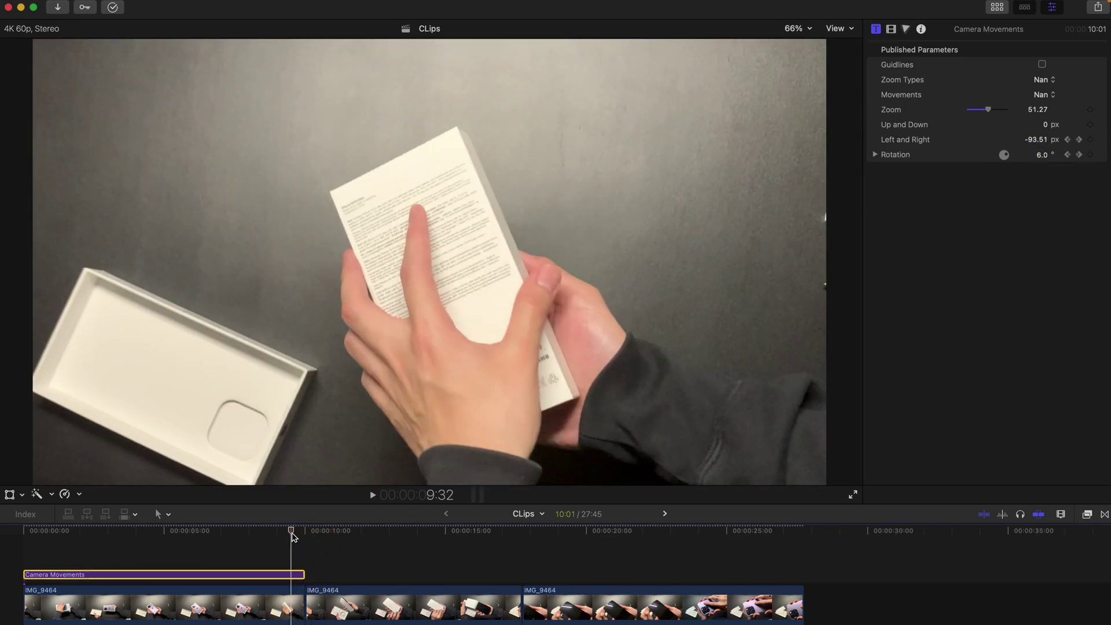
pyautogui.click(1039, 109)
pyautogui.write('80')
pyautogui.press('Return')
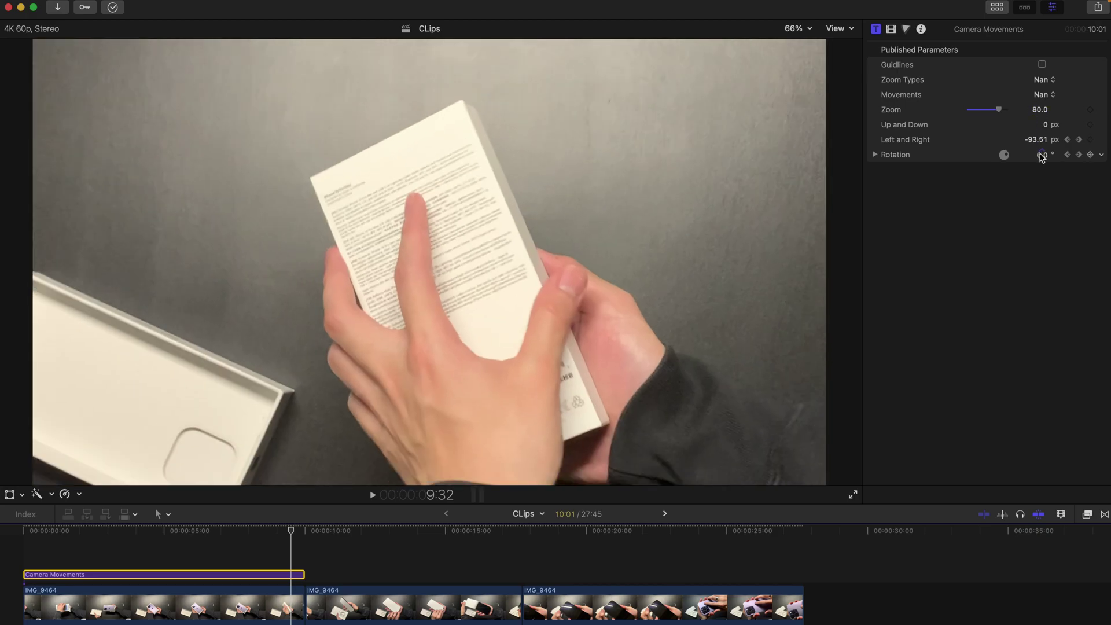
pyautogui.moveTo(1042, 157); pyautogui.dragTo(1050, 156)
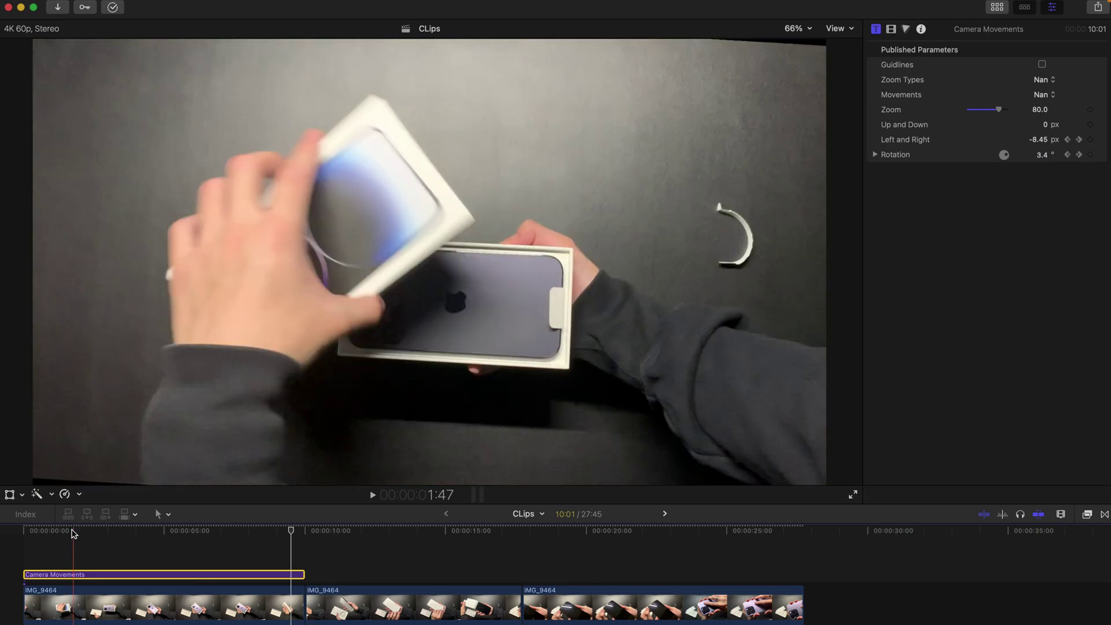
pyautogui.press('Home')
pyautogui.press('space')
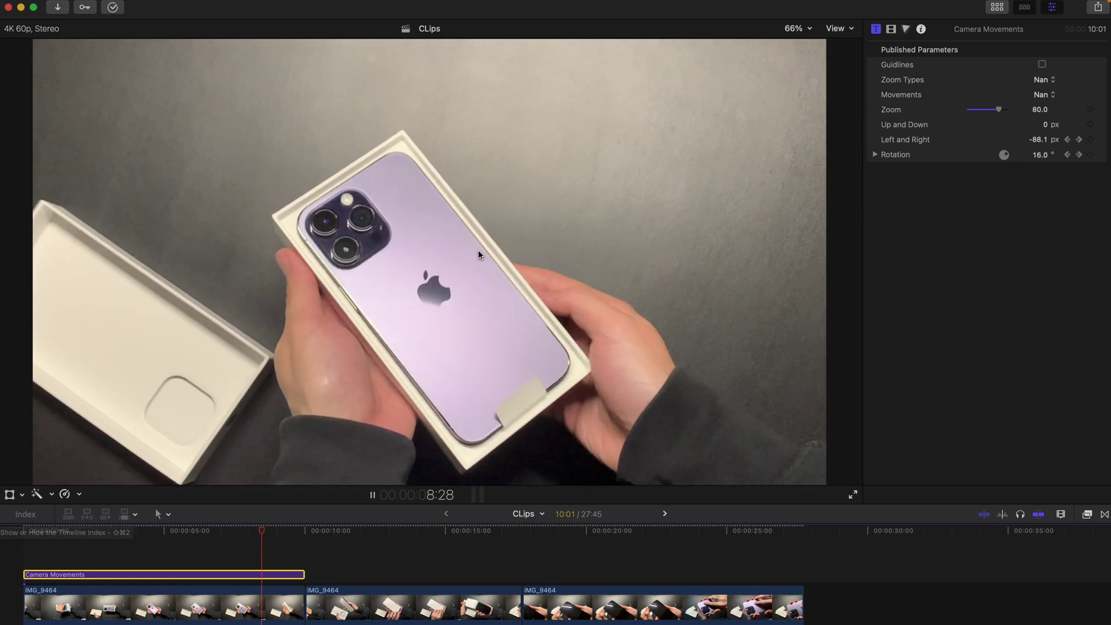
# Stop playback at 5:35 and keyframe Left and Right to -55.33 px and Rotation to 6.2°
pyautogui.press('space')
pyautogui.moveTo(214, 529); pyautogui.dragTo(180, 529)
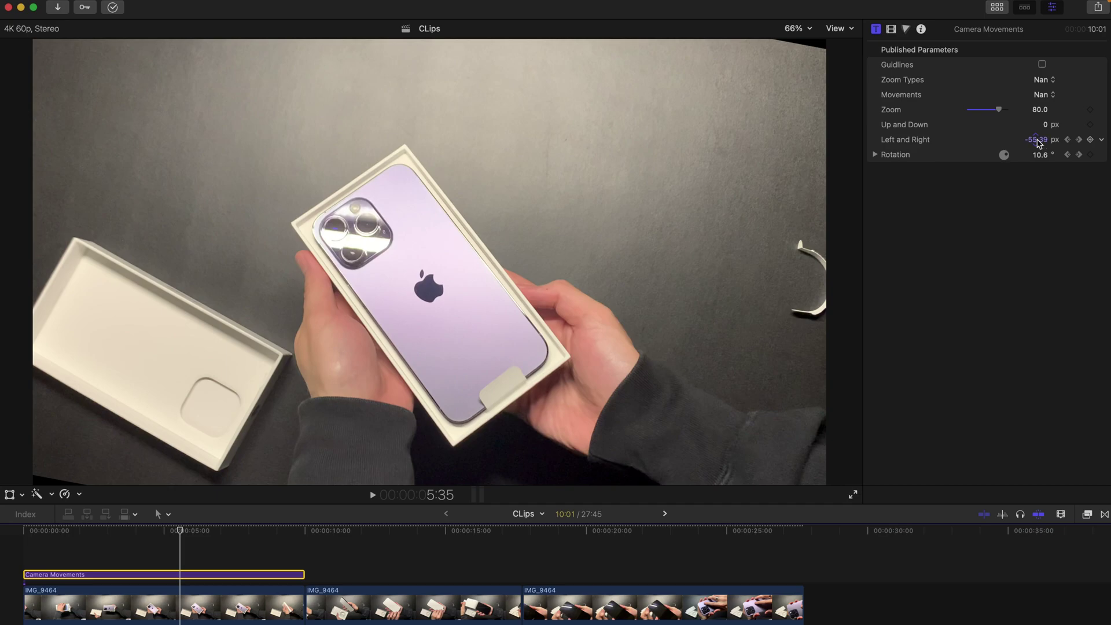
pyautogui.moveTo(1038, 143)
pyautogui.mouseDown()
pyautogui.moveTo(1013, 144)
pyautogui.moveTo(1044, 158)
pyautogui.mouseUp()
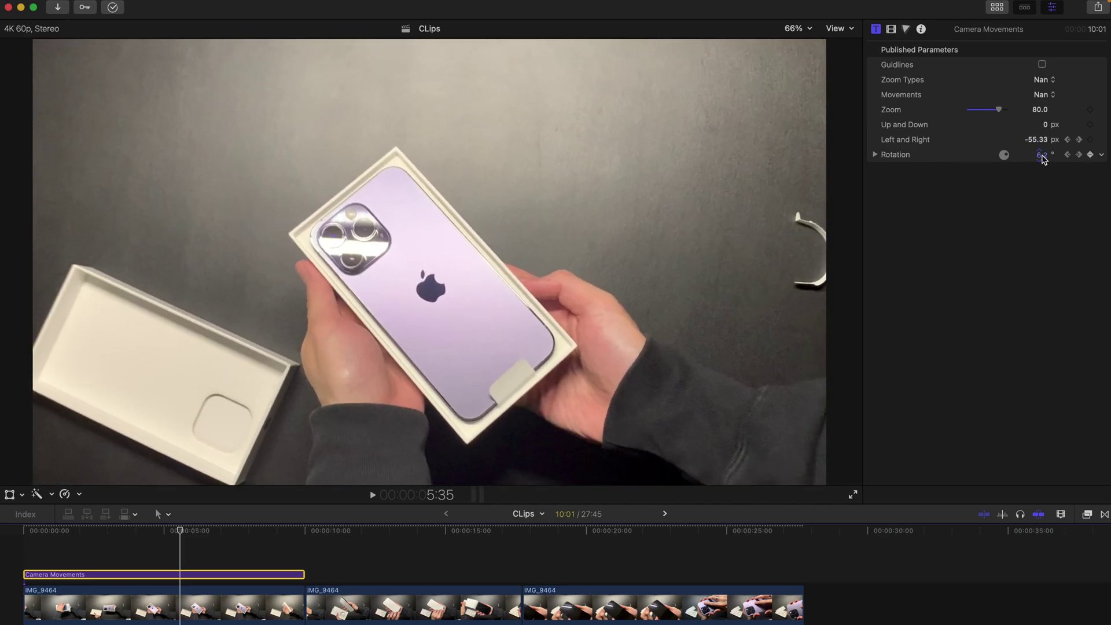